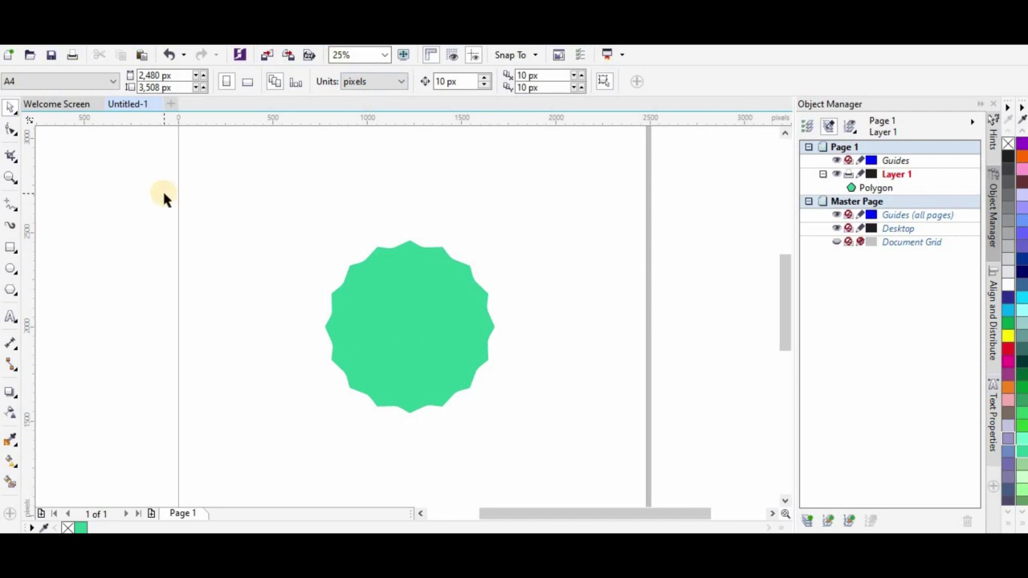
Draw a circle about 744 by 720 px and move it roughly to the middle of the green scalloped badge
click(11, 268)
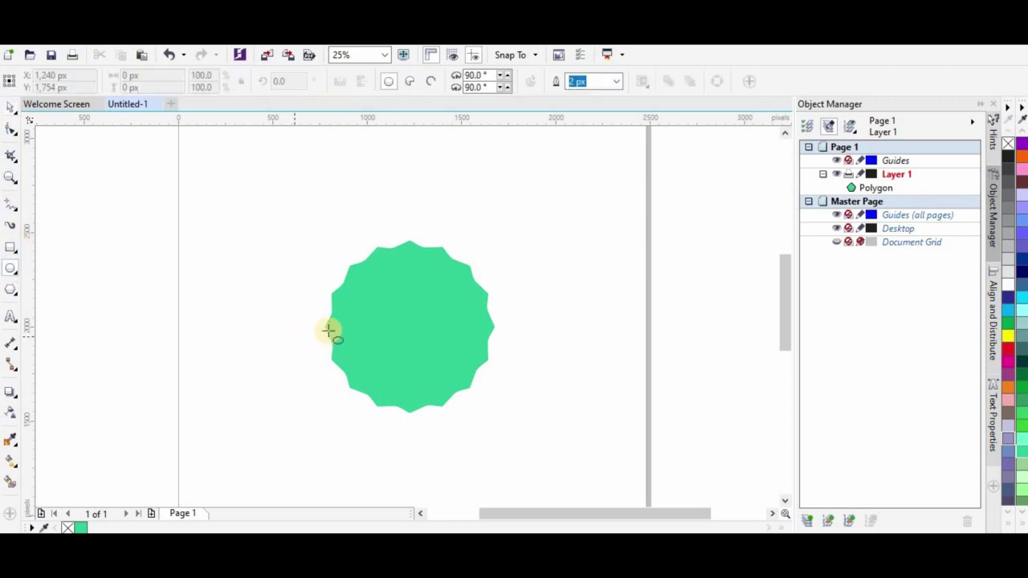
drag(376, 273, 449, 341)
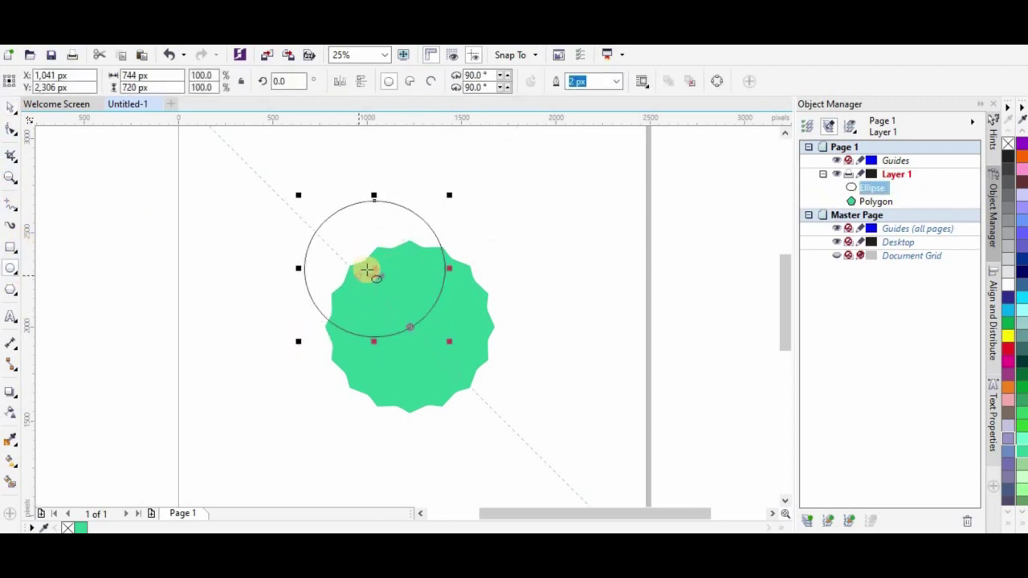
drag(376, 272, 409, 328)
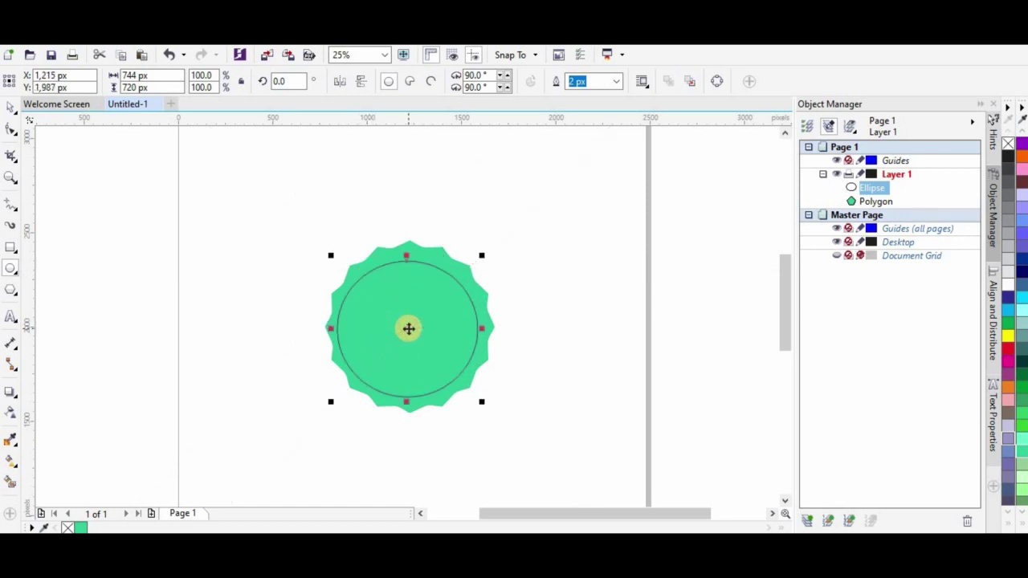
Align the circle and the badge polygon to the page, centred both horizontally and vertically
click(993, 320)
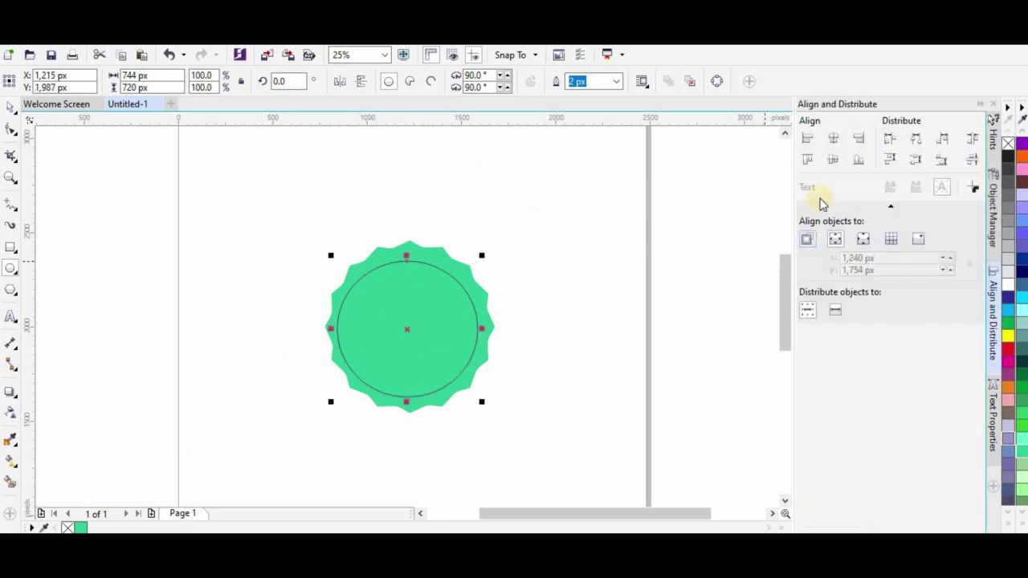
click(10, 107)
drag(304, 235, 544, 420)
click(833, 140)
click(832, 159)
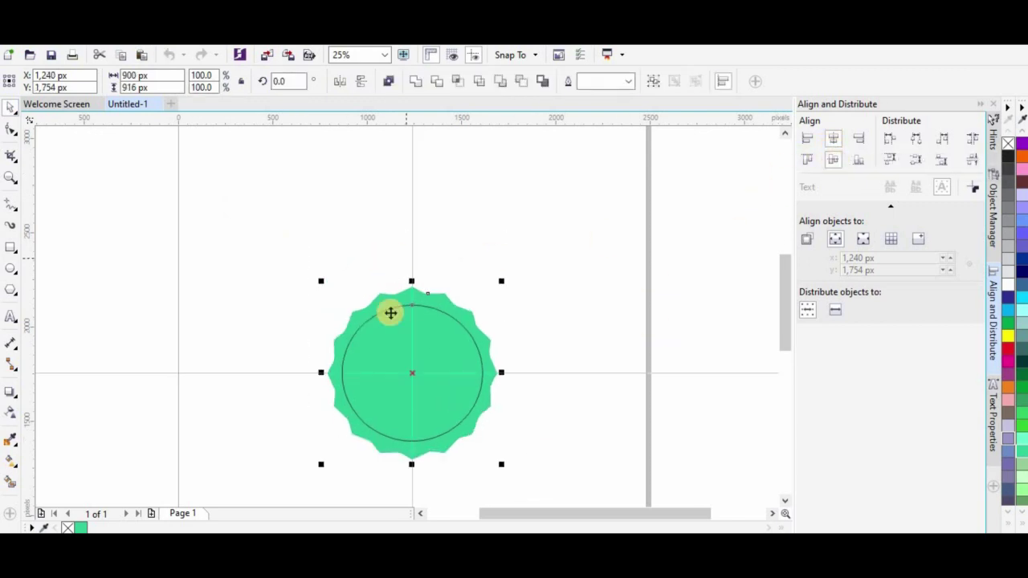
scroll(539, 281, down, 1)
scroll(436, 387, up, 1)
click(440, 322)
click(830, 140)
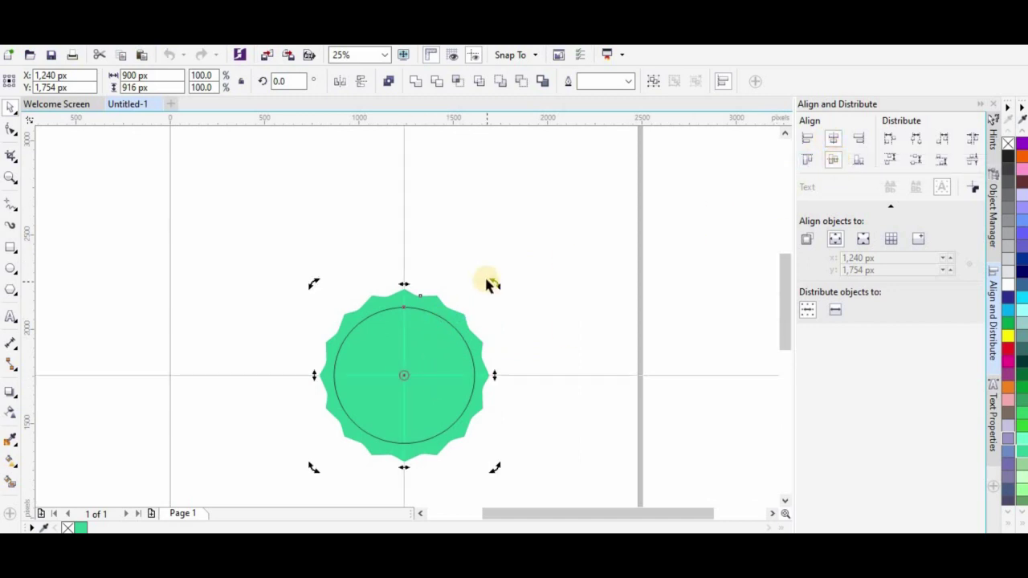
click(167, 253)
drag(787, 299, 785, 317)
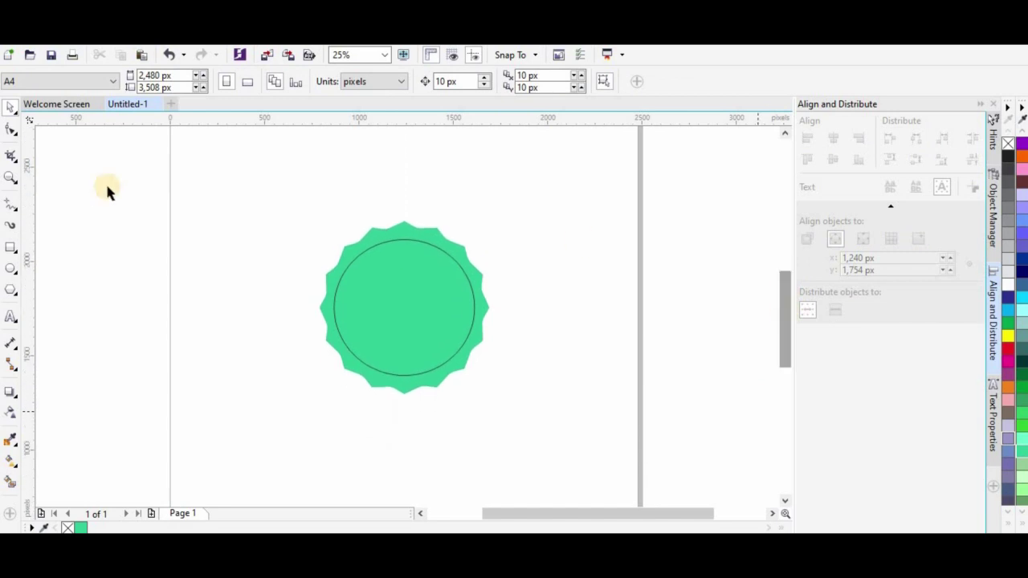
Set the circle's outline width to 20 px, then try a white fill on it and undo that fill
click(416, 244)
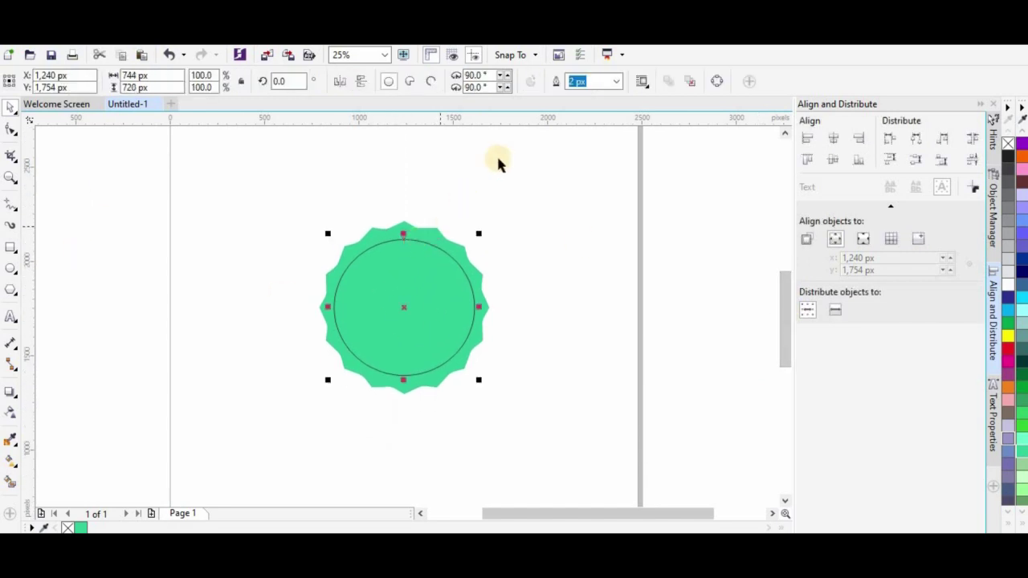
click(617, 83)
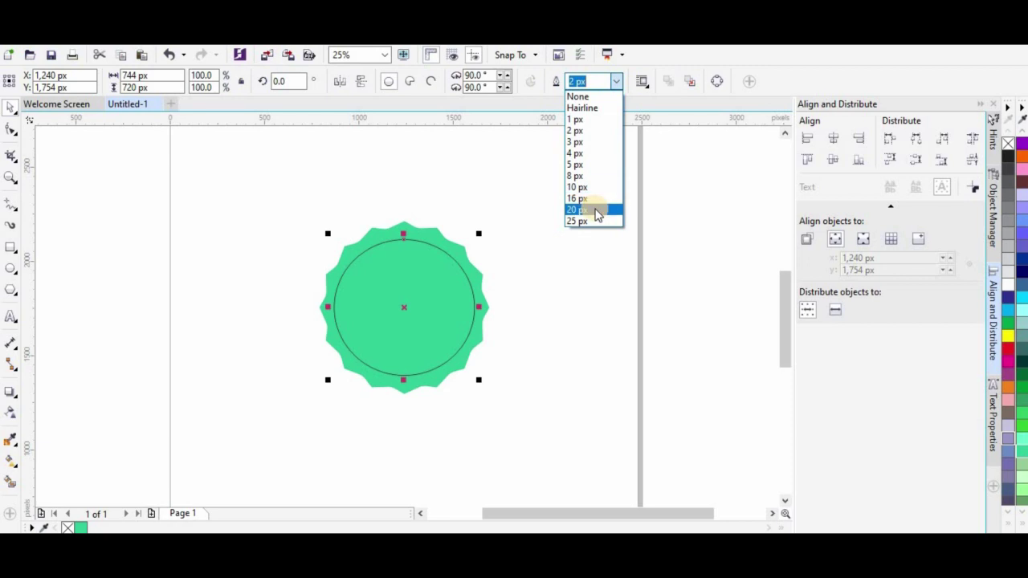
click(594, 210)
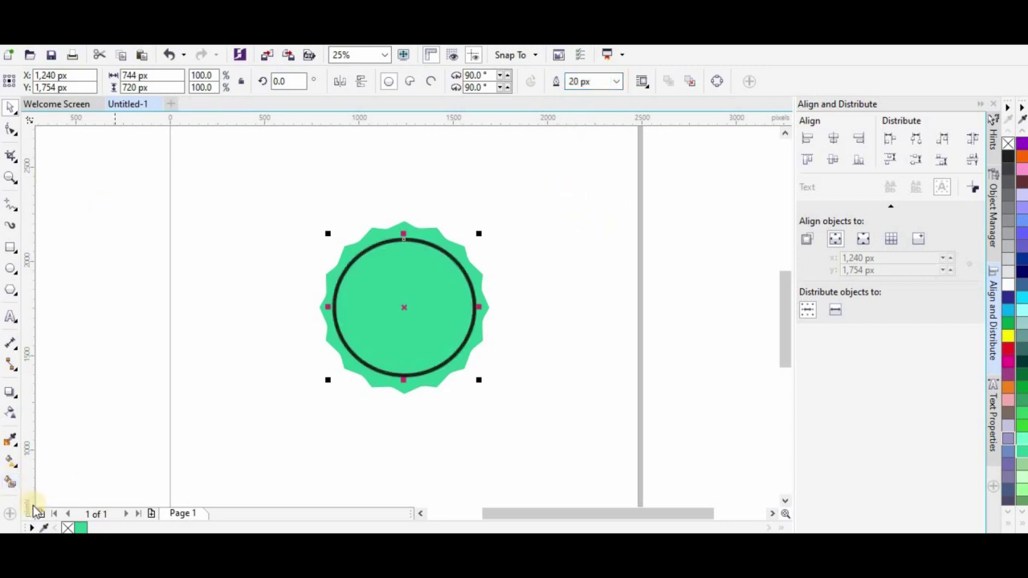
click(1009, 285)
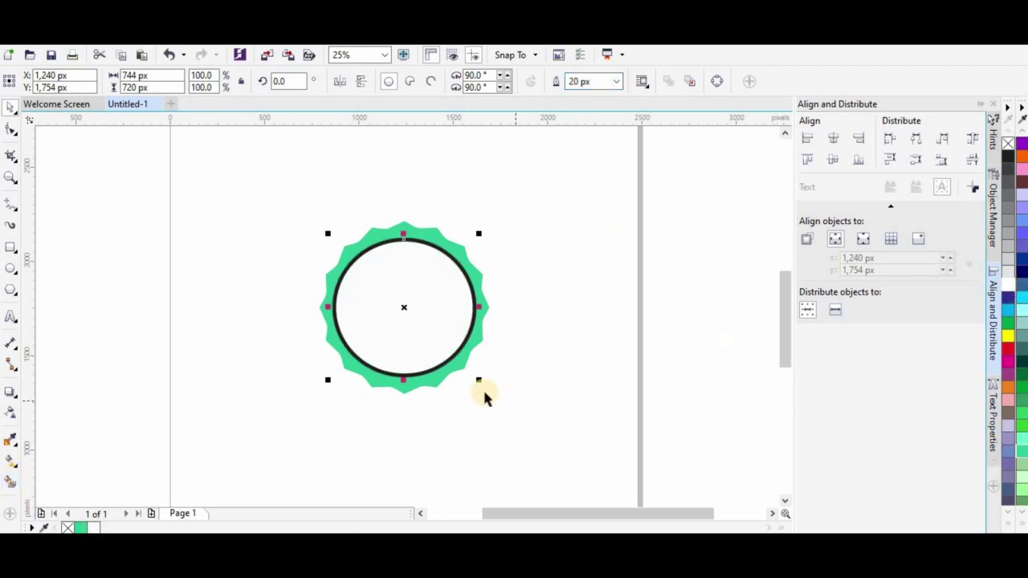
key(ctrl+z)
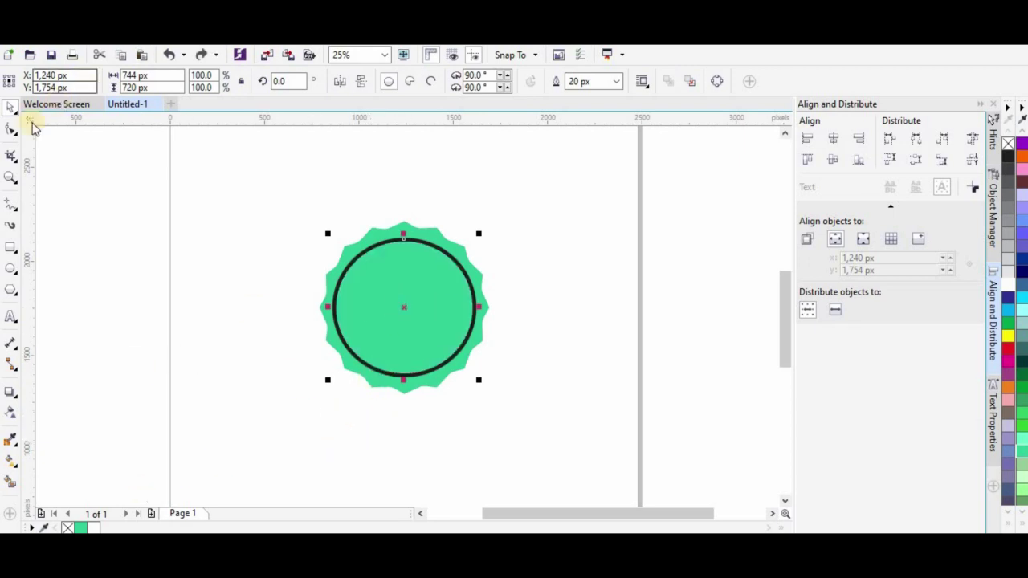
Paste a copy of the circle directly over the original, with the original filled white and the copy filled badge green
right_click(401, 308)
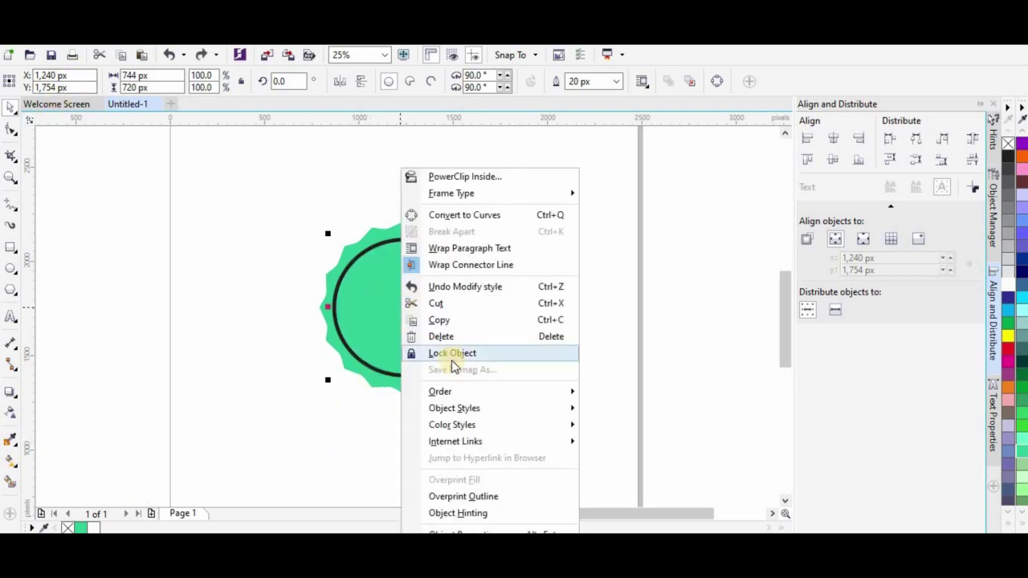
click(442, 320)
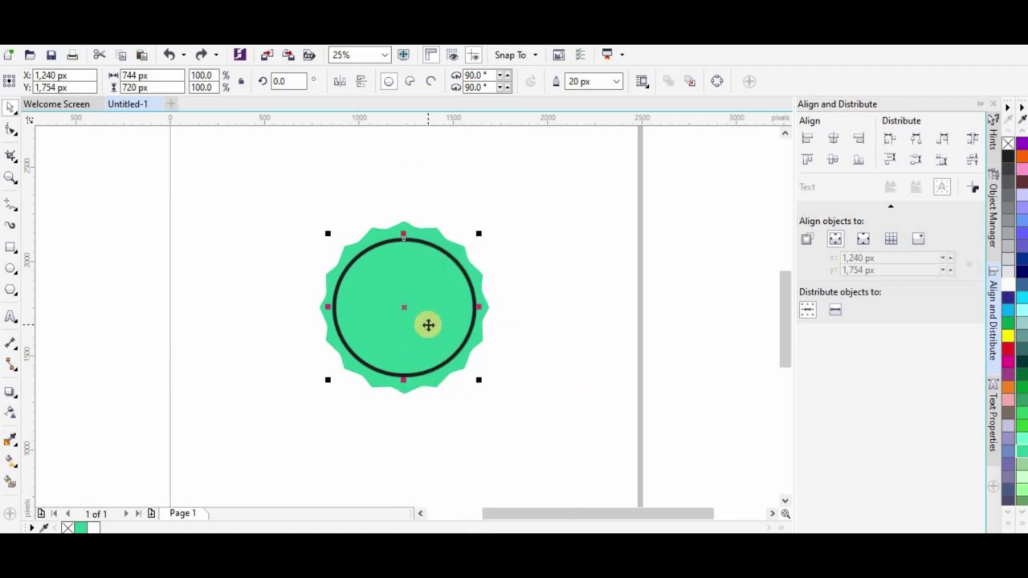
key(ctrl+v)
mouse_move(404, 306)
mouse_down()
mouse_move(474, 394)
mouse_move(481, 429)
mouse_move(406, 303)
mouse_move(416, 307)
mouse_up()
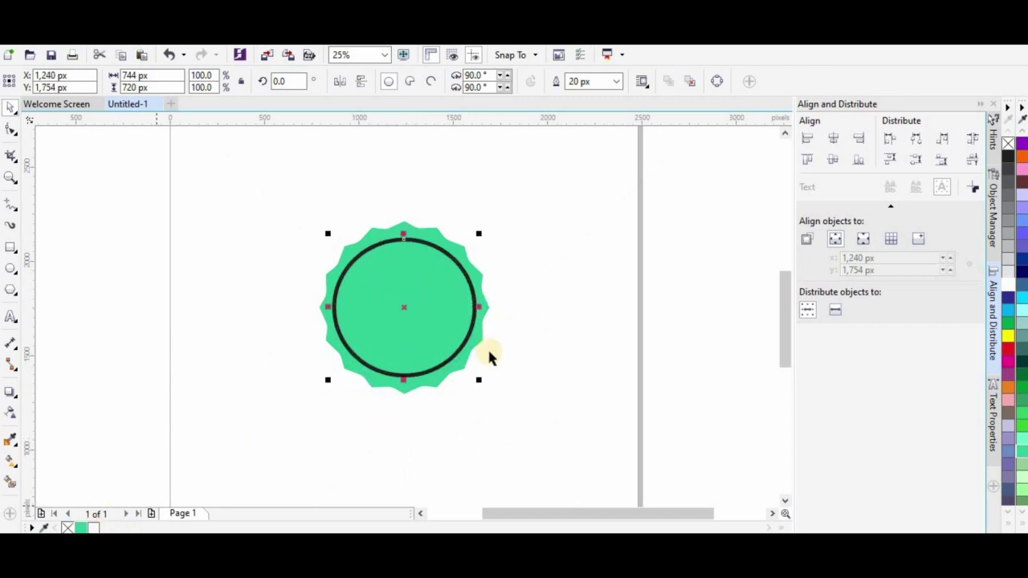
Shrink the upper green circle around its centre to about 669 by 648 px
click(993, 211)
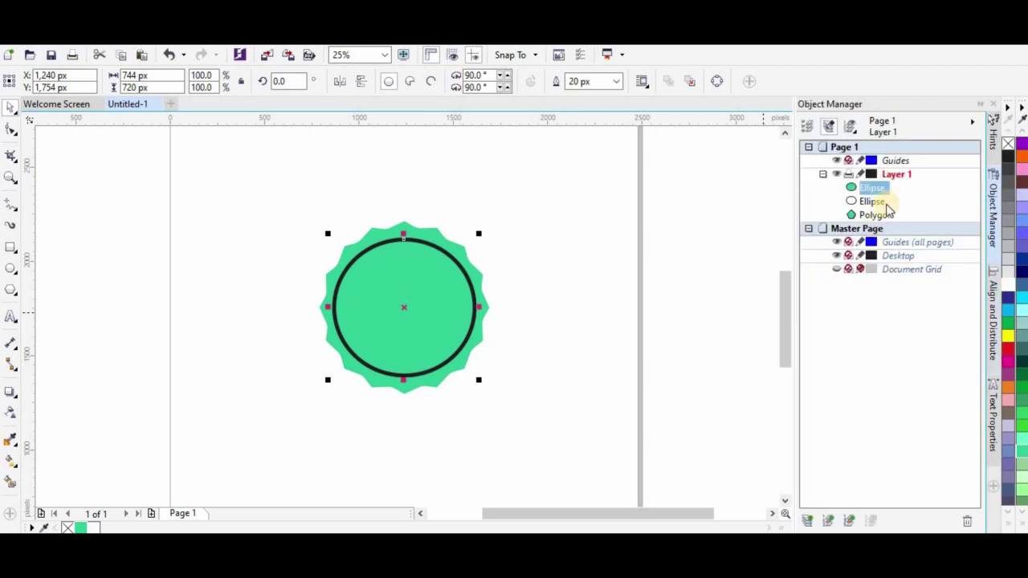
click(874, 202)
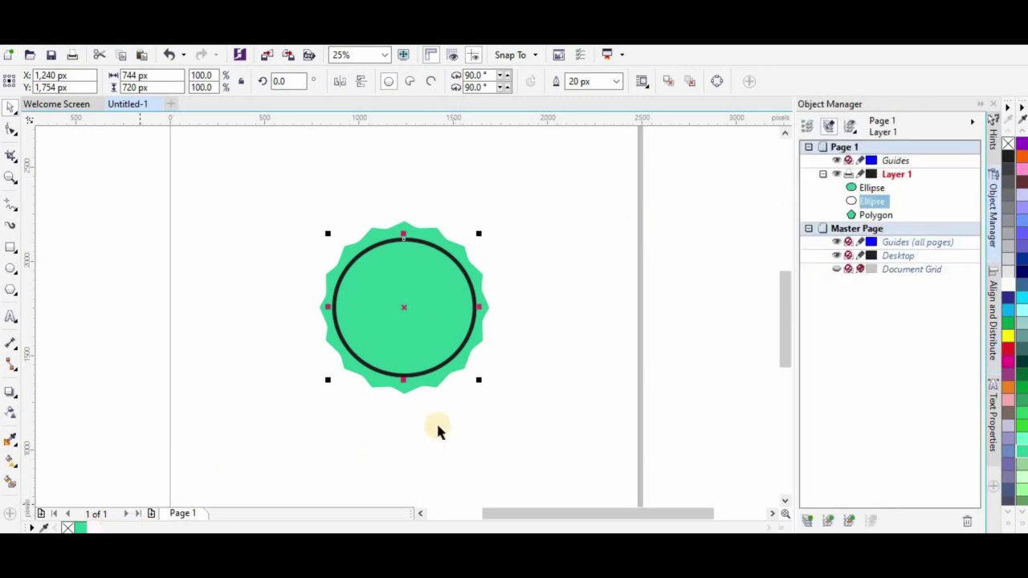
click(865, 187)
drag(330, 237, 336, 241)
drag(478, 380, 471, 373)
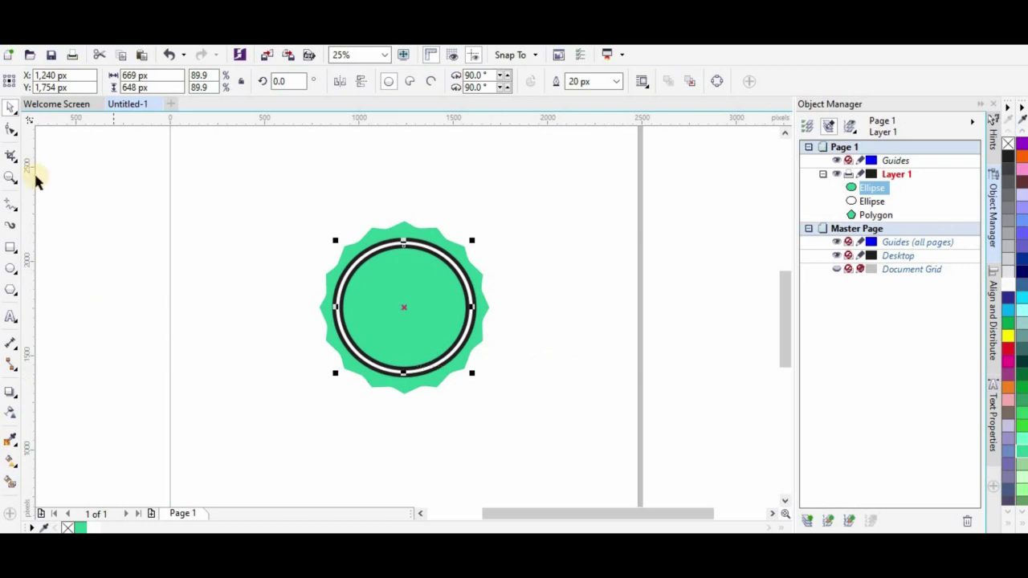
click(146, 232)
Remove the outlines from both the green circle and the white circle beneath it
click(450, 308)
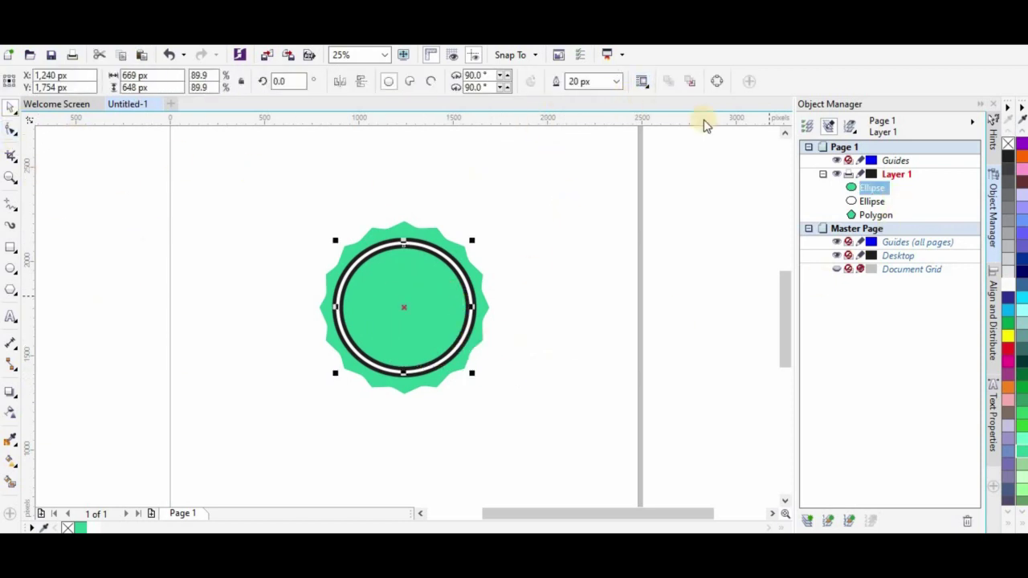
click(615, 82)
click(606, 95)
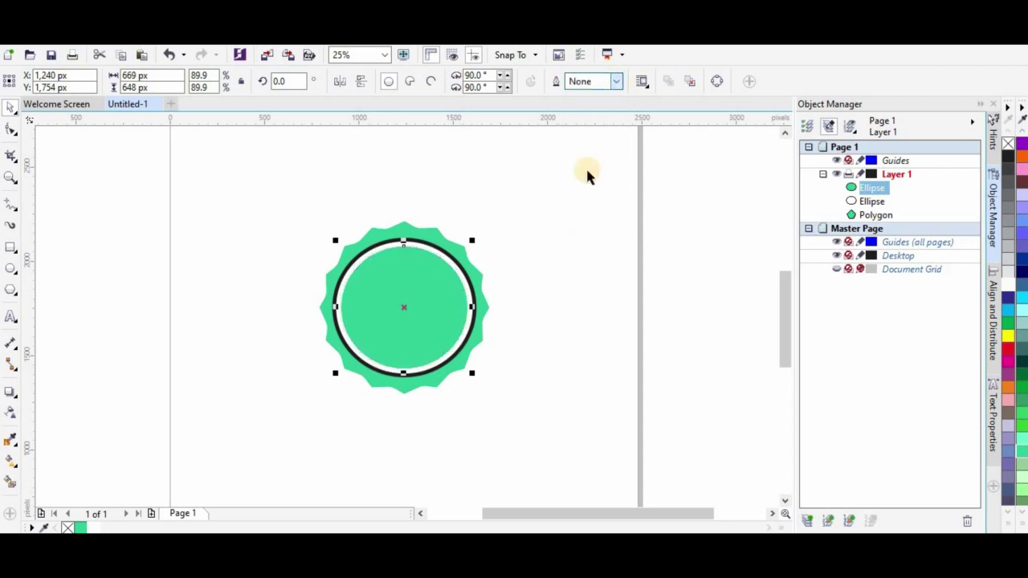
click(872, 202)
click(618, 84)
click(584, 93)
click(397, 394)
Enlarge the inner green circle around its centre to about 705 by 682 px to thin the white ring
click(420, 296)
drag(471, 373, 477, 376)
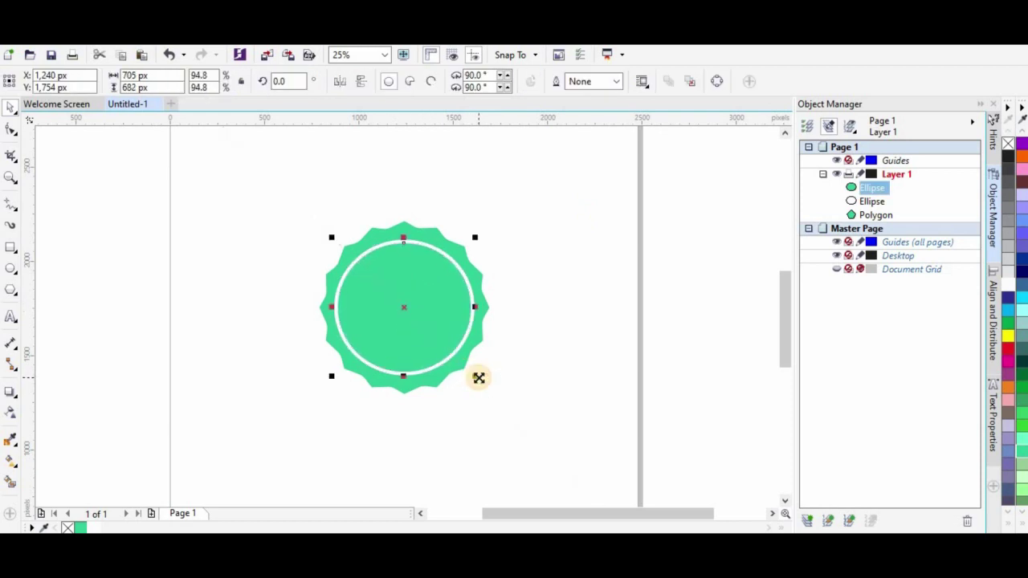
click(560, 332)
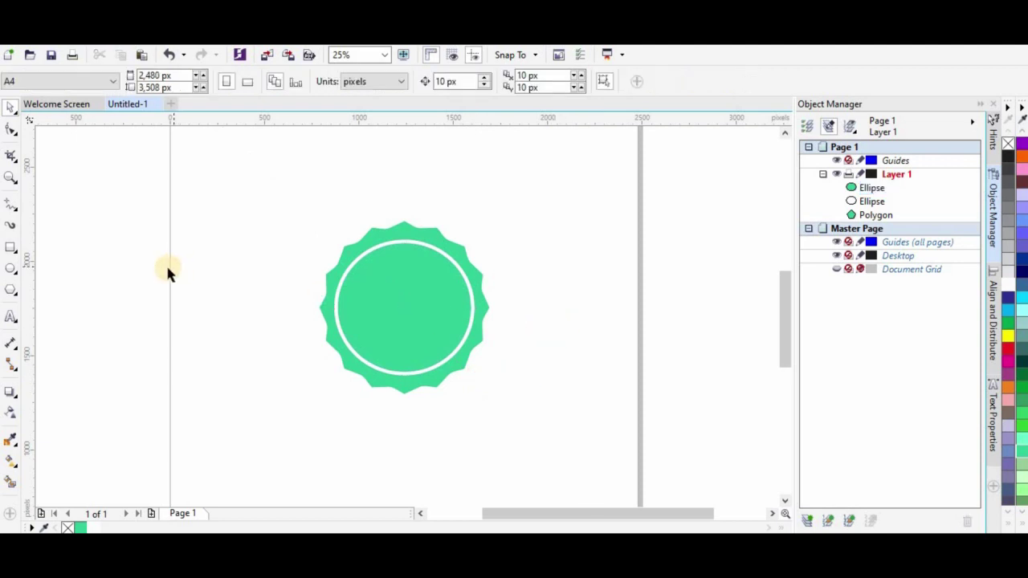
Draw a rectangle about 701 by 175 px across the middle of the green circle and fill it white
click(10, 249)
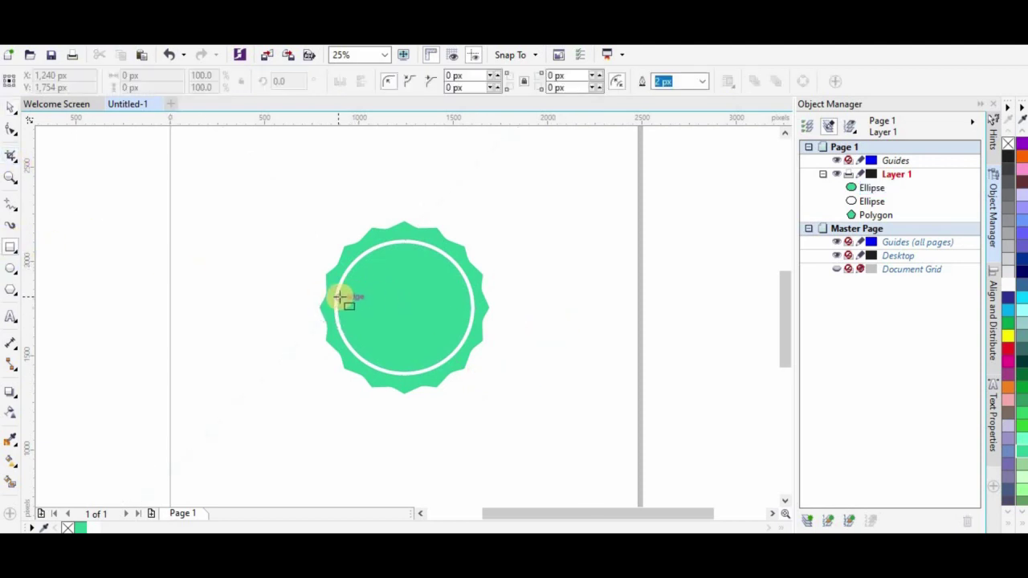
drag(339, 296, 471, 328)
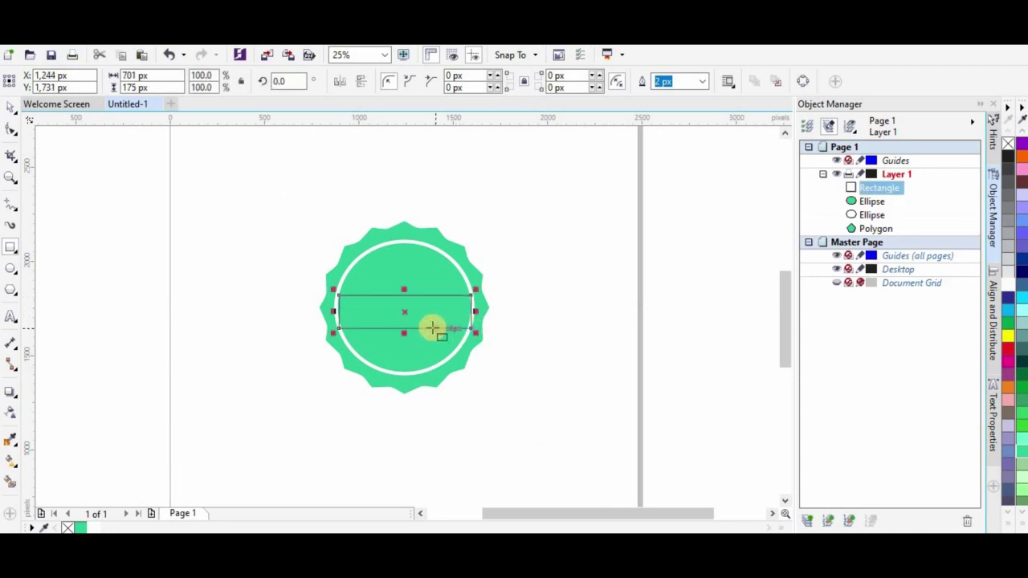
click(1009, 283)
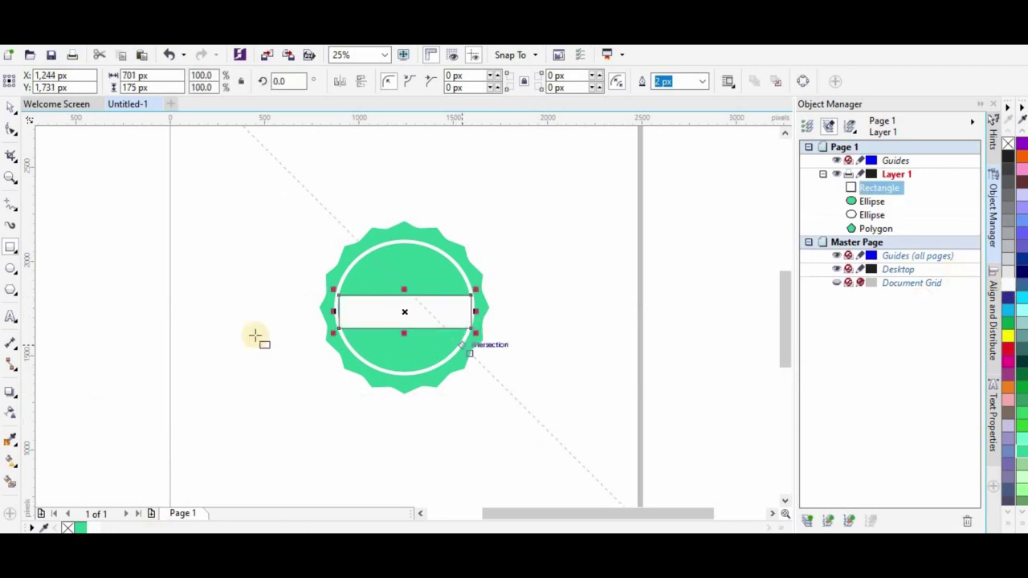
Round the white rectangle's corners to a radius of about 26 px
click(10, 107)
scroll(340, 333, up, 1)
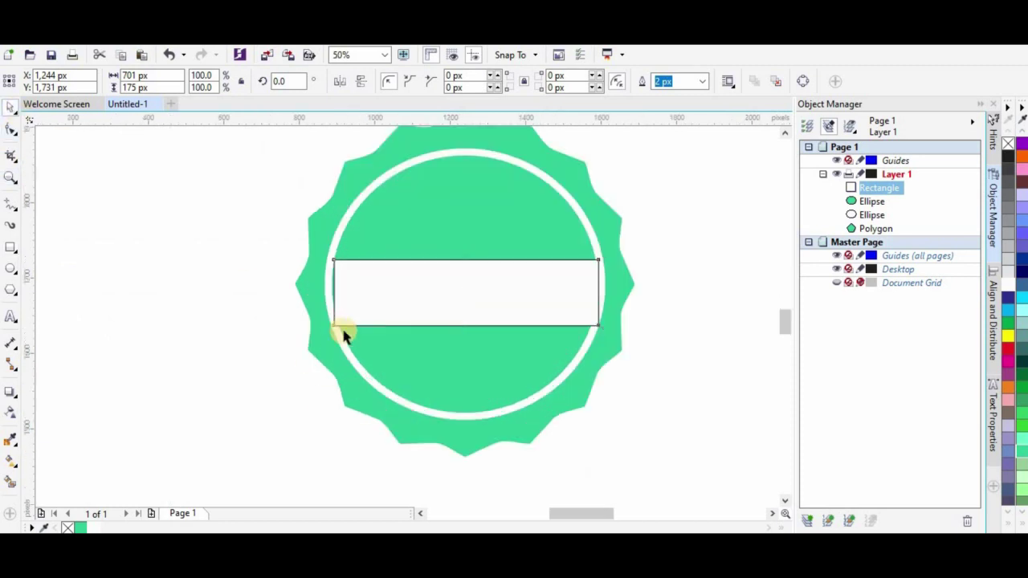
scroll(340, 332, up, 1)
key(F10)
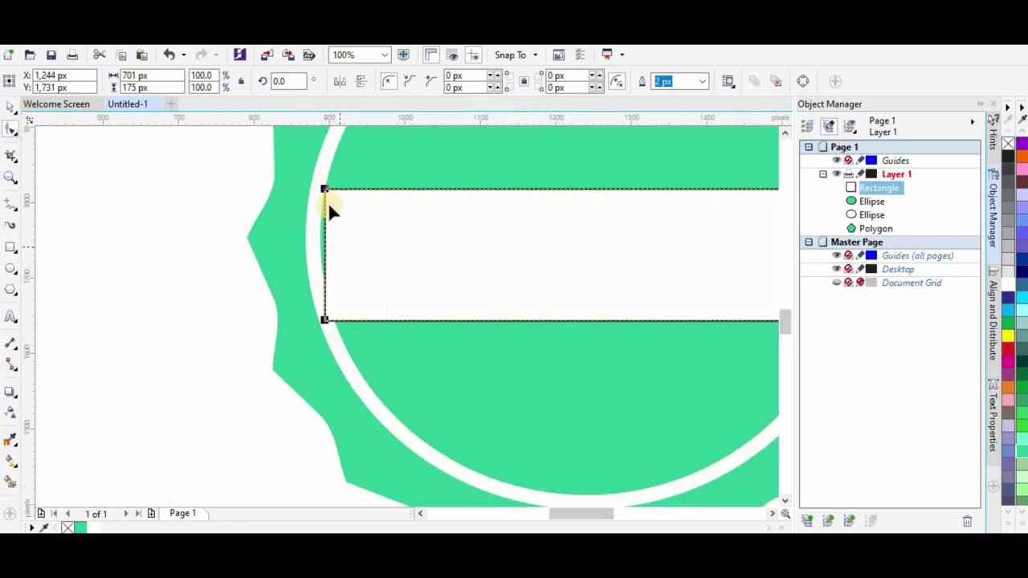
drag(327, 191, 319, 183)
drag(327, 193, 342, 198)
Stretch the white rectangle's left side outward until it is about 707 px wide
click(21, 117)
drag(318, 253, 313, 249)
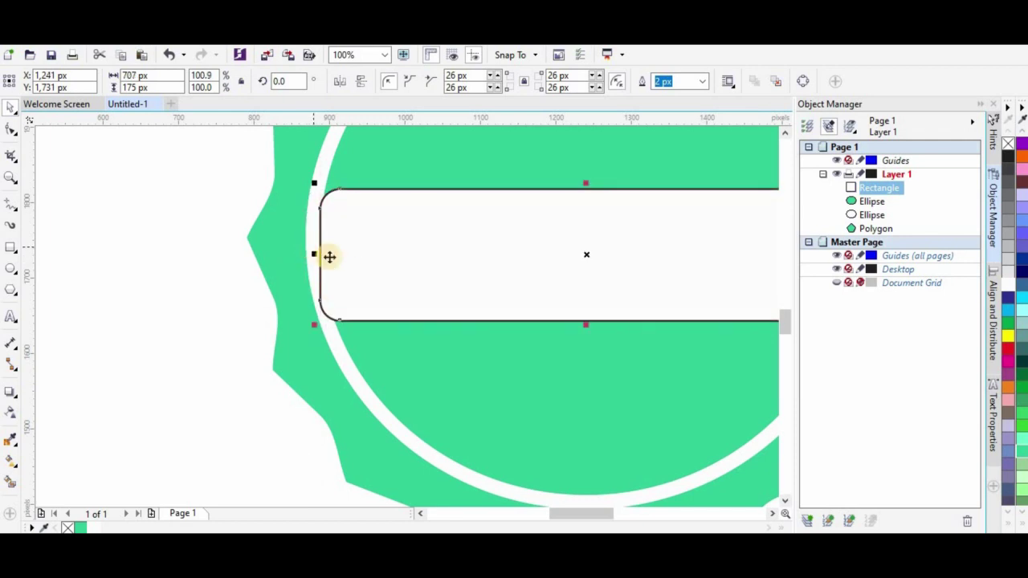
click(184, 386)
Remove the outline from the white rounded rectangle
drag(565, 513, 593, 517)
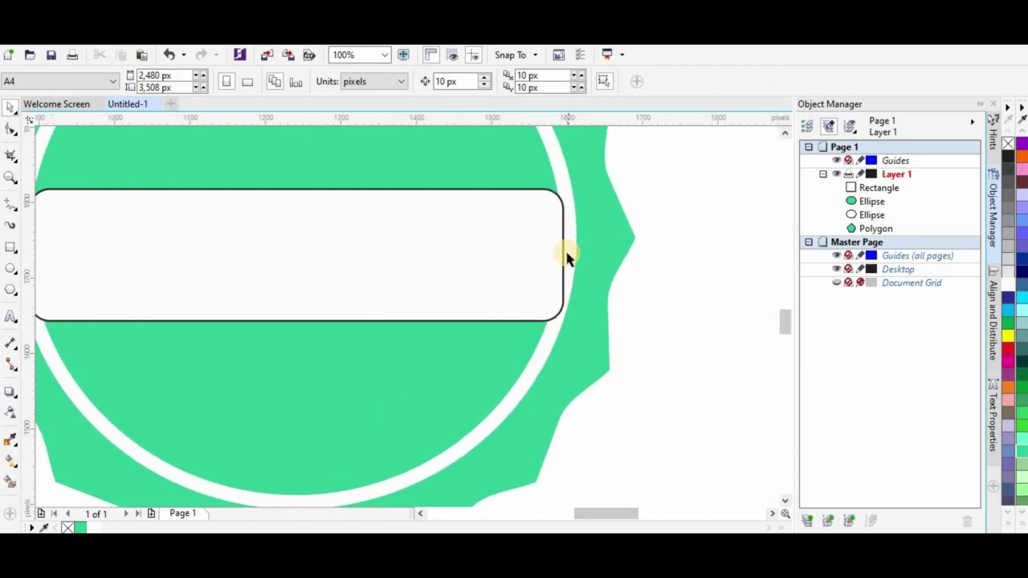
click(136, 178)
click(679, 81)
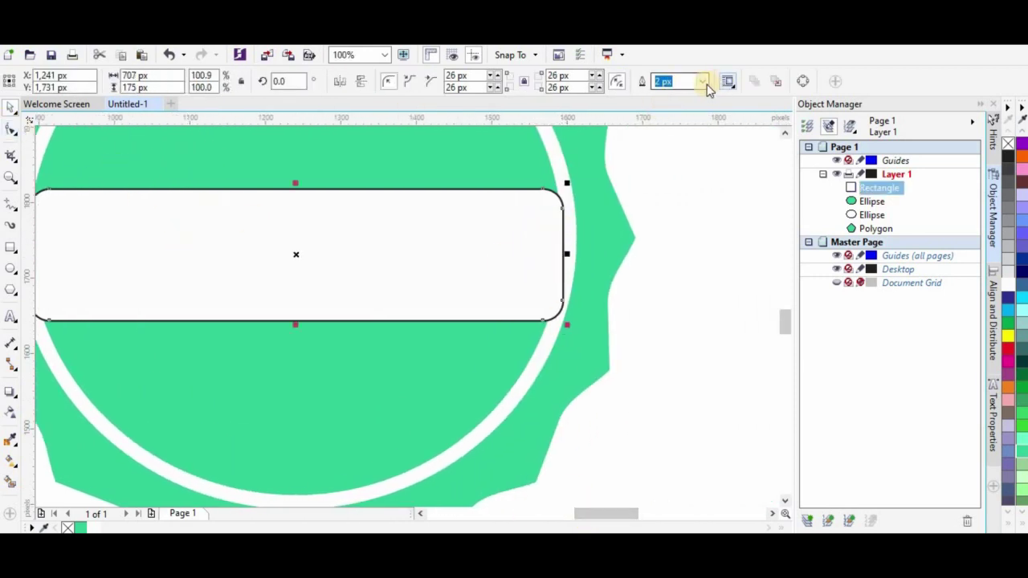
click(702, 81)
click(668, 96)
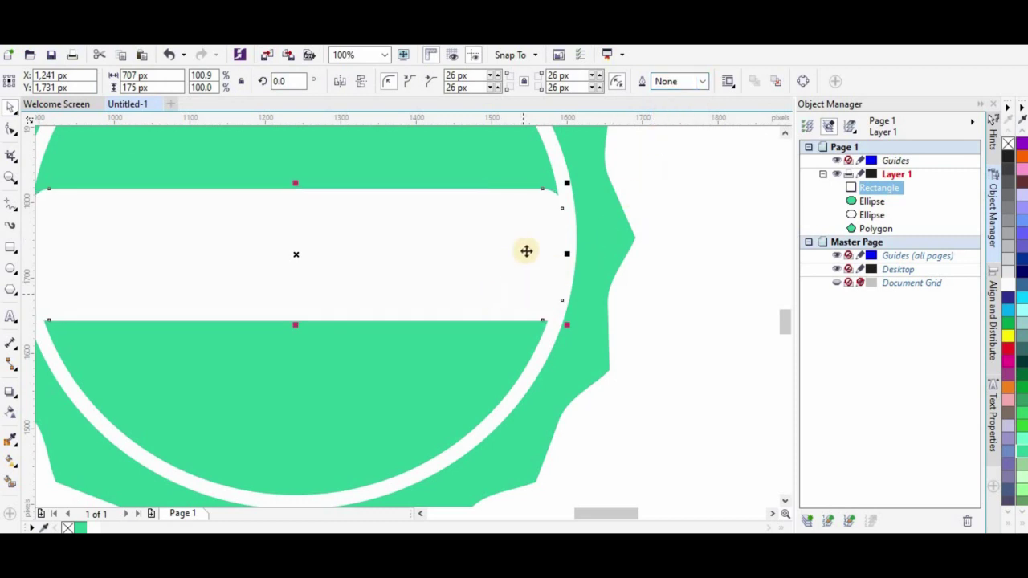
Stretch the white rectangle's right side out to the ring's outer edge, about 724 px wide overall
click(652, 371)
click(294, 271)
drag(567, 254, 579, 254)
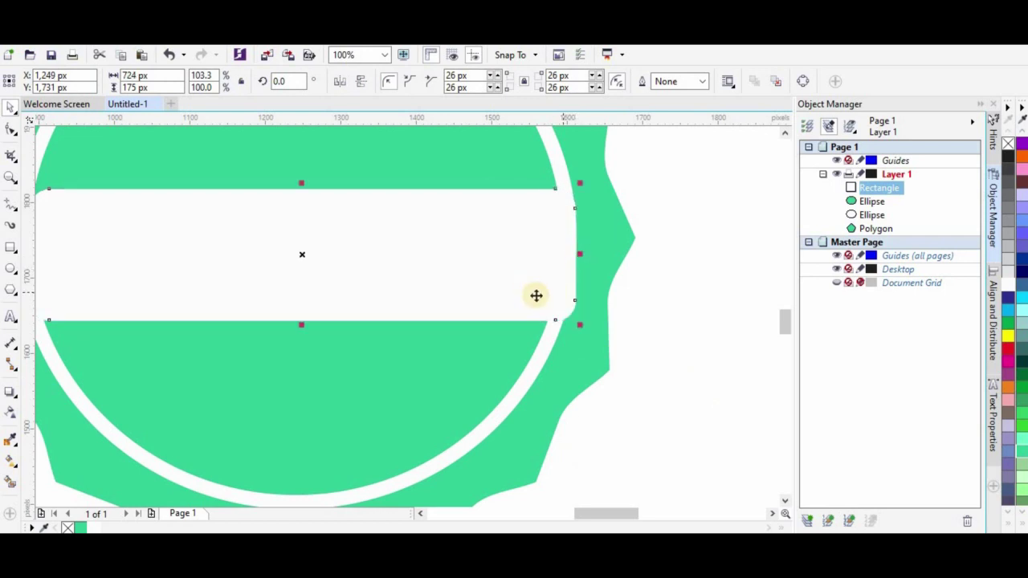
Reshape the white rectangle's corners to a radius of about 6 px
click(12, 130)
drag(572, 301, 538, 321)
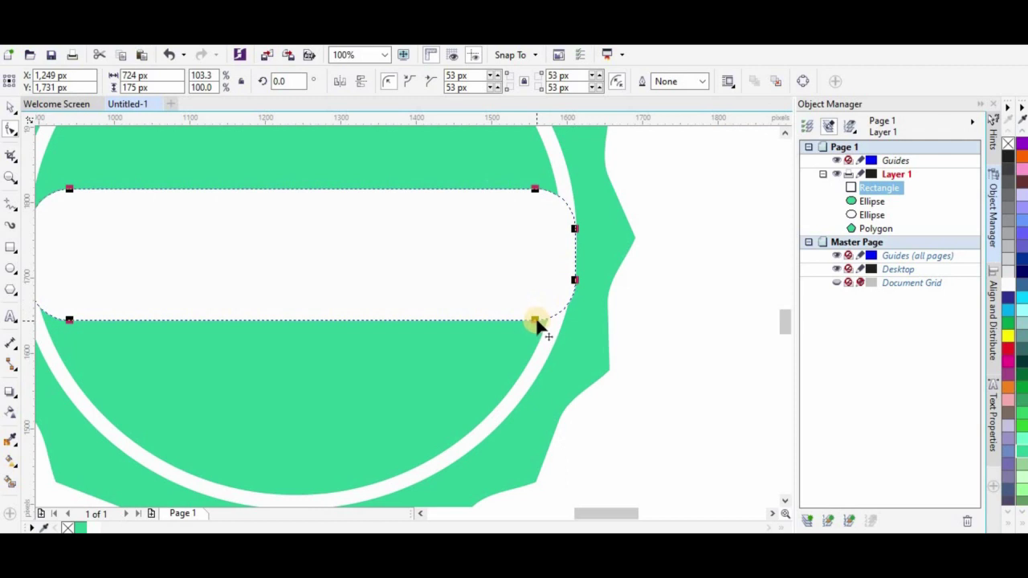
drag(534, 188, 554, 188)
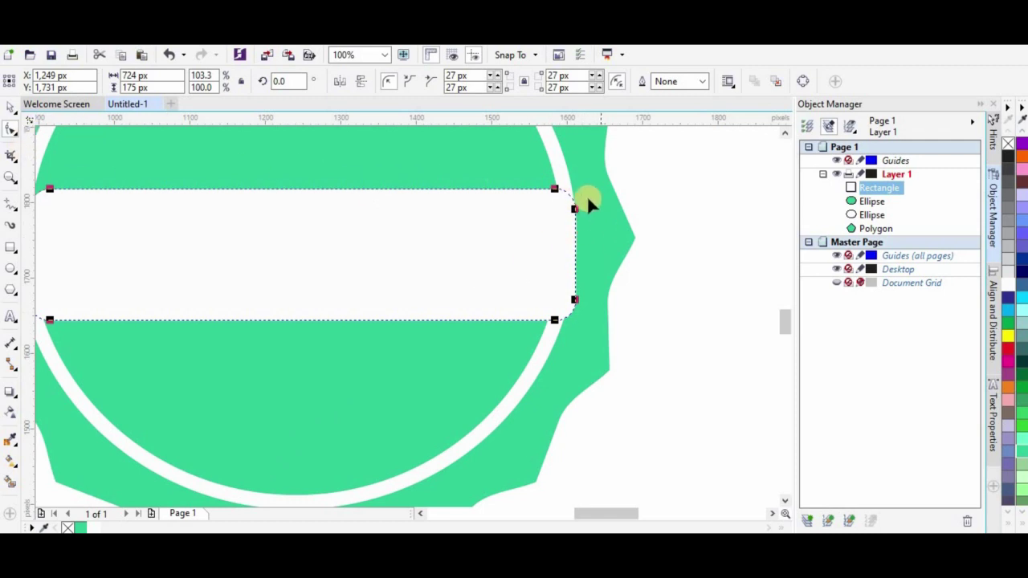
click(579, 235)
click(555, 253)
drag(575, 300, 569, 298)
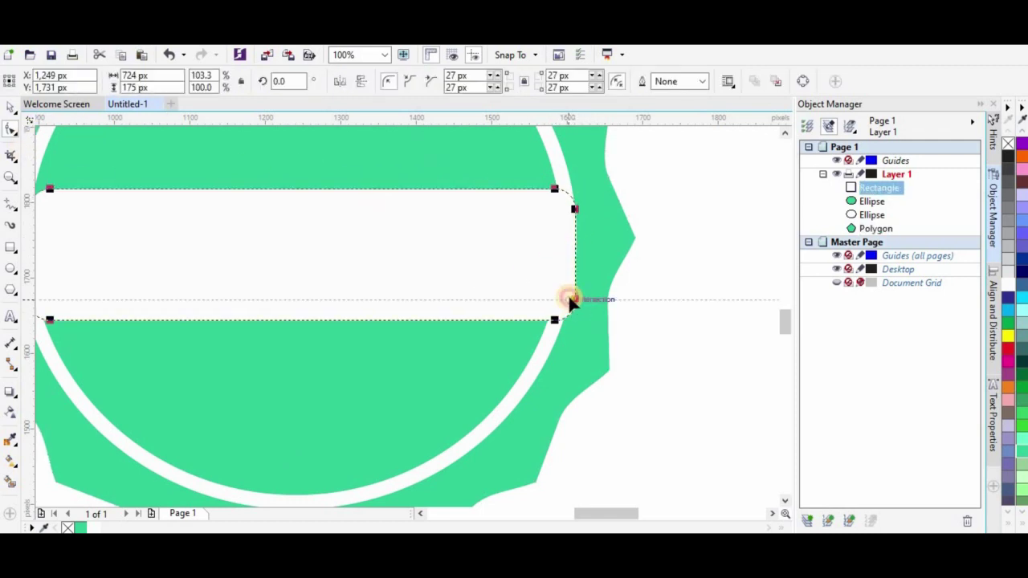
drag(622, 516, 614, 516)
click(107, 210)
drag(104, 211, 115, 187)
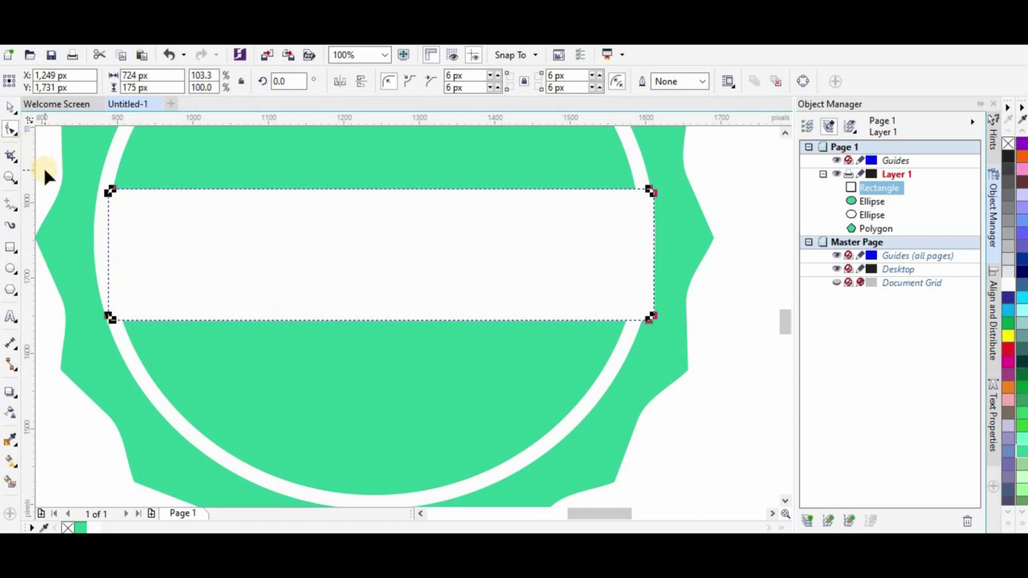
Pull the white rectangle's right side inward to fit within the ring, making it about 709 px wide
click(11, 107)
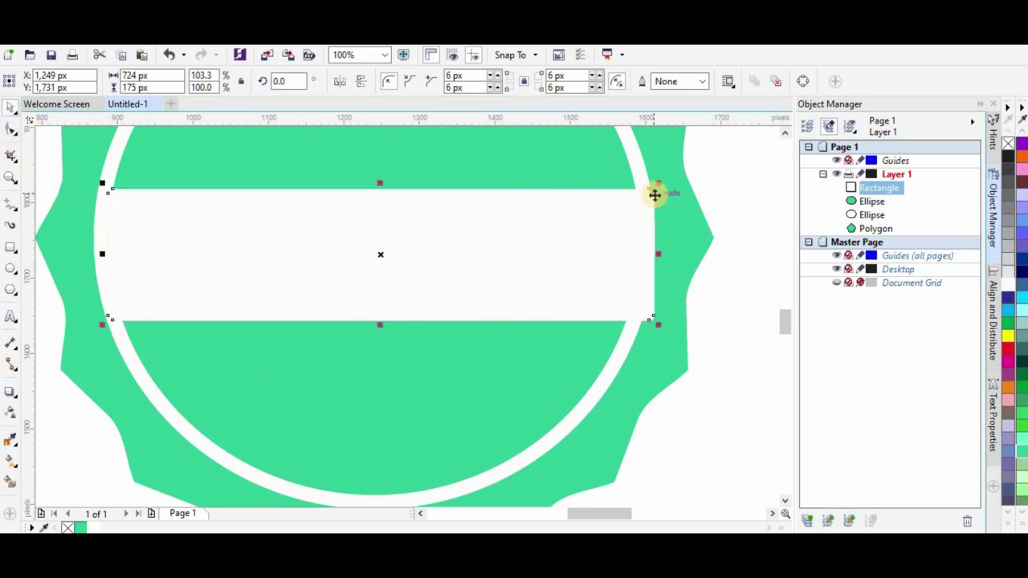
drag(659, 253, 651, 252)
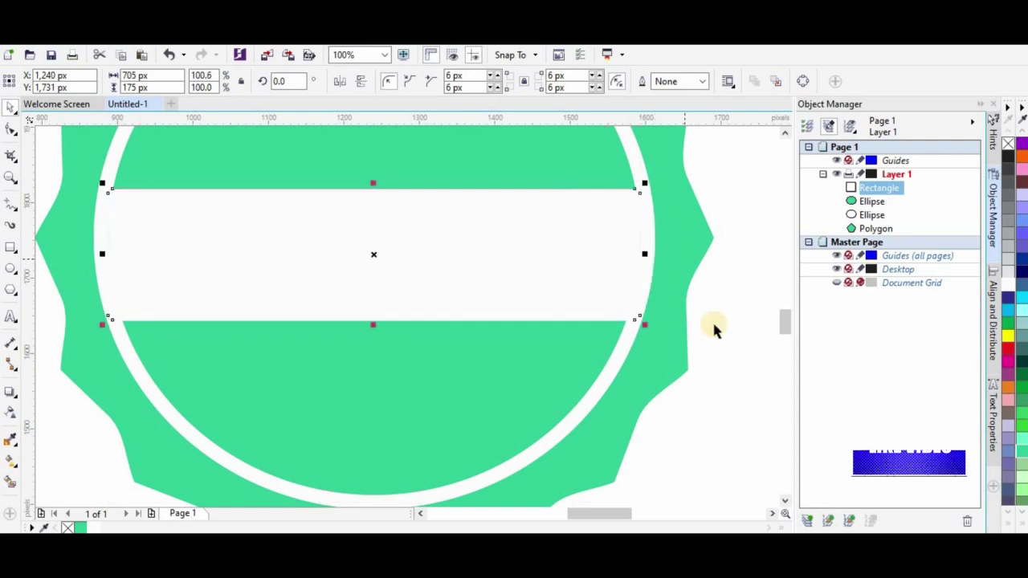
scroll(647, 251, up, 2)
drag(621, 257, 634, 257)
scroll(641, 262, down, 2)
click(744, 320)
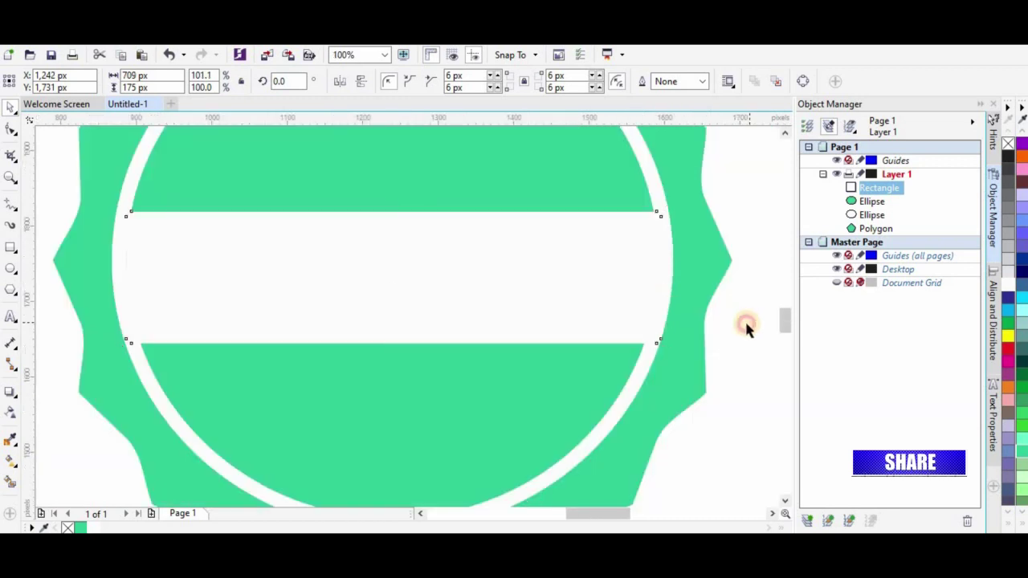
Stretch the white rectangle's left side slightly outward until it is about 711 px wide, and deselect it
click(143, 283)
scroll(70, 282, up, 1)
scroll(120, 292, up, 1)
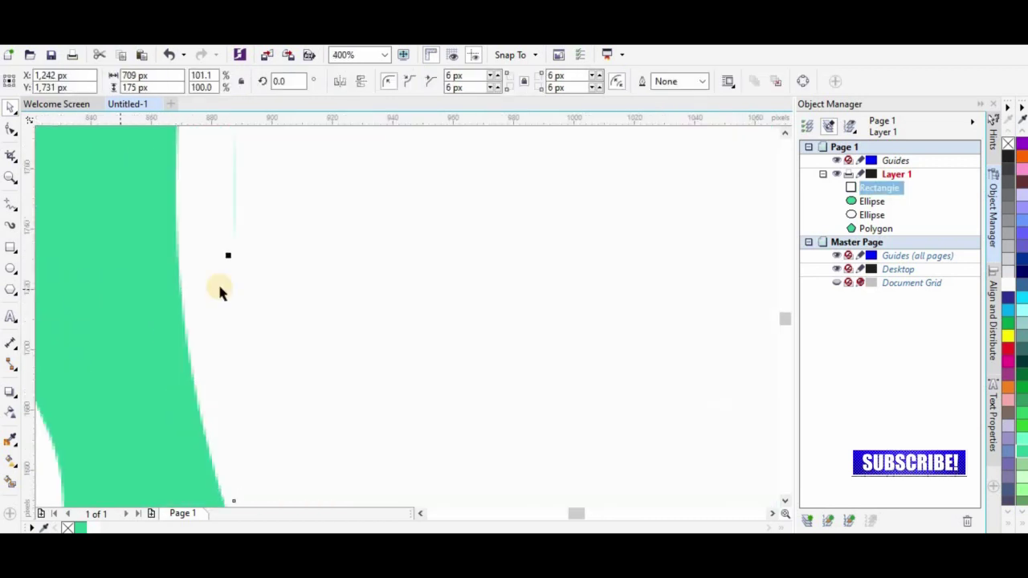
drag(228, 255, 221, 255)
scroll(177, 283, down, 3)
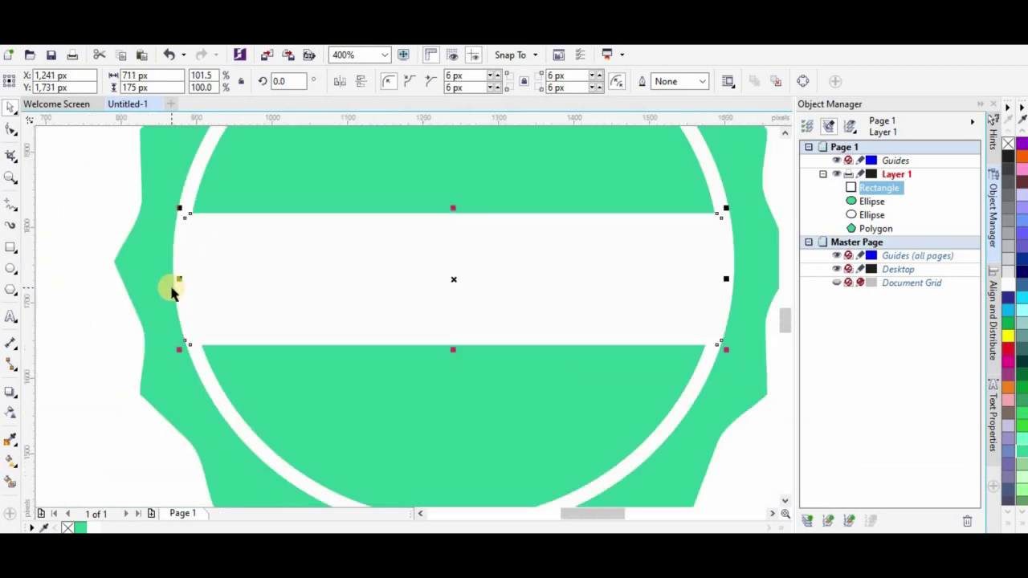
key(Escape)
Duplicate the inner green circle and place the copy over the original, in front of the white rectangle
scroll(201, 278, down, 1)
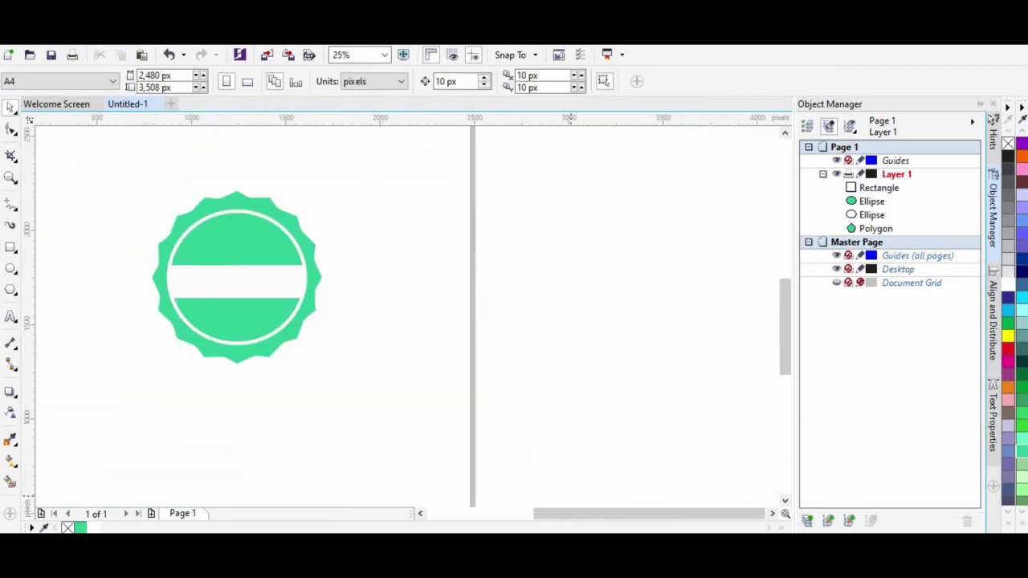
drag(652, 511, 593, 511)
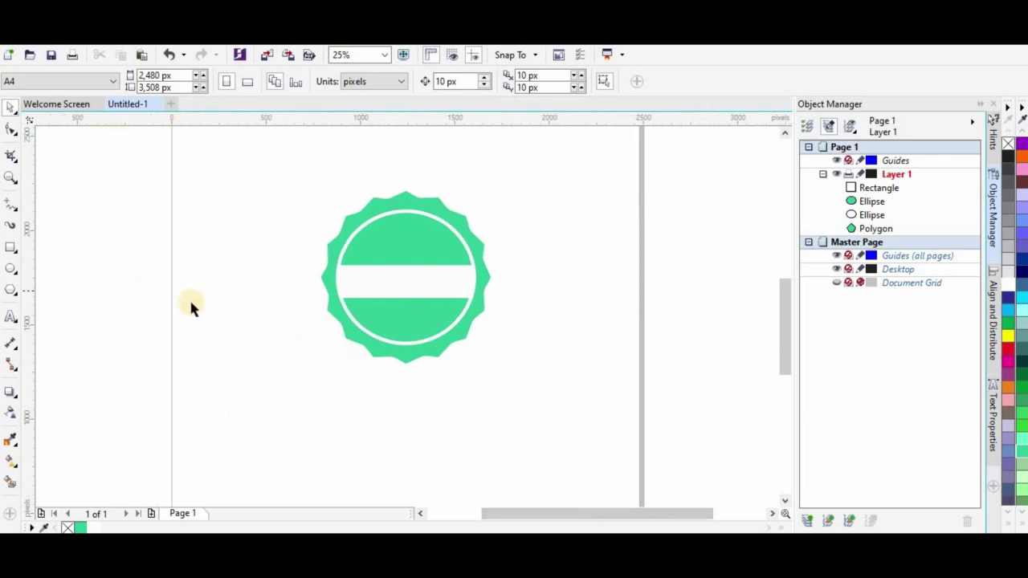
click(411, 247)
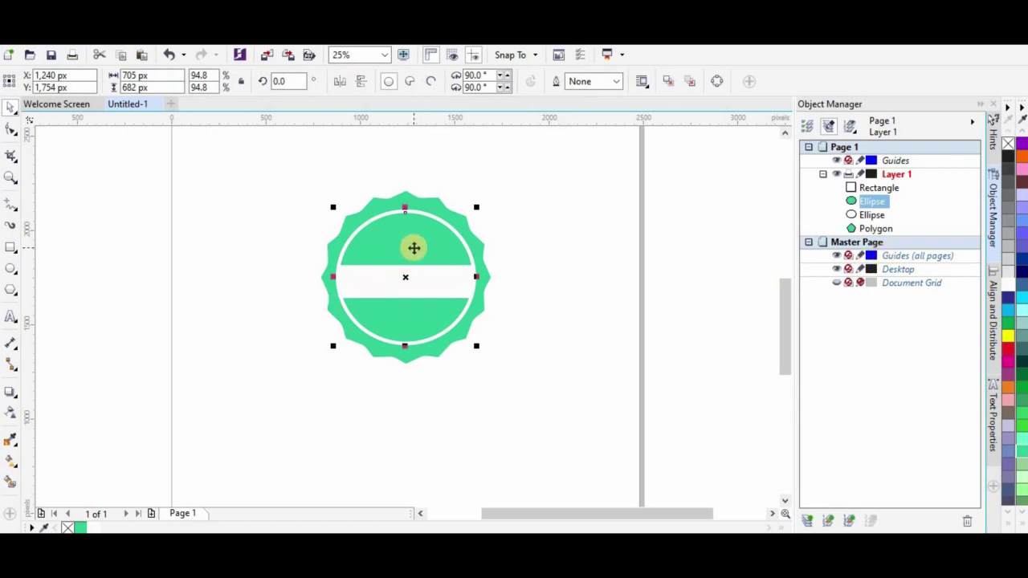
key(ctrl+d)
drag(414, 256, 544, 385)
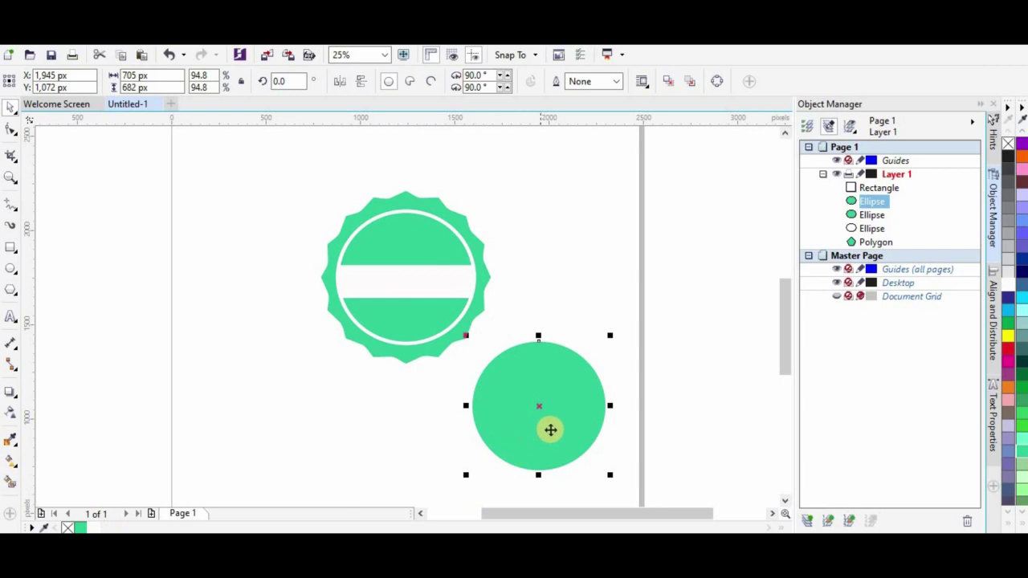
drag(874, 201, 883, 184)
drag(554, 382, 426, 280)
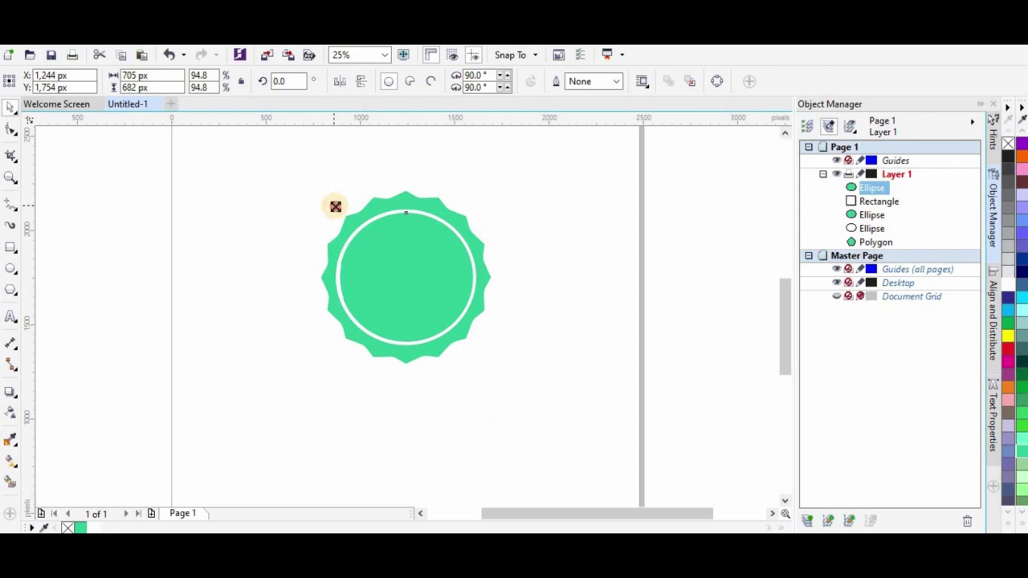
Shrink the copied circle to about 485 × 469 px at the badge's centre and fill it with white
drag(340, 209, 354, 218)
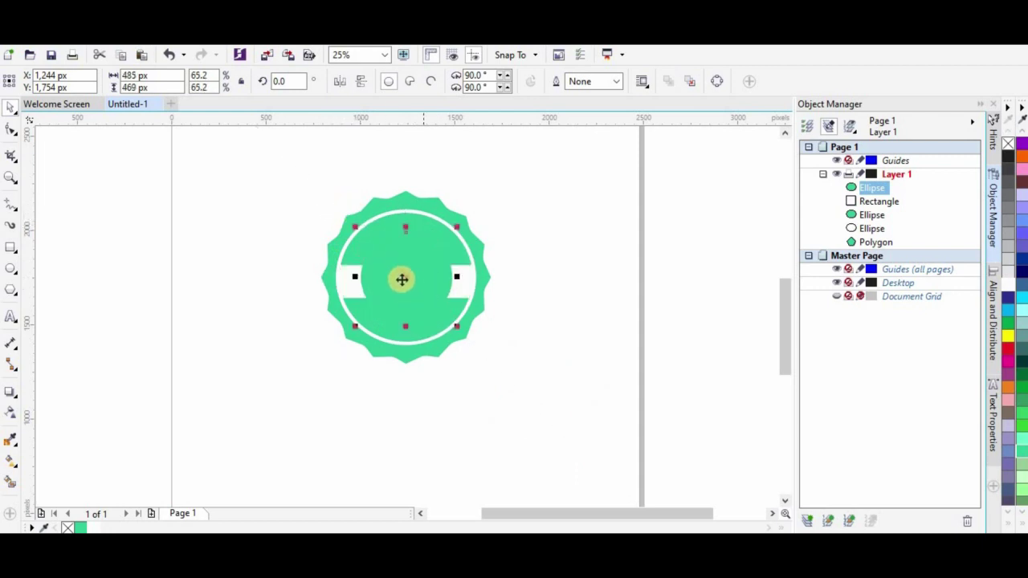
drag(401, 275, 401, 276)
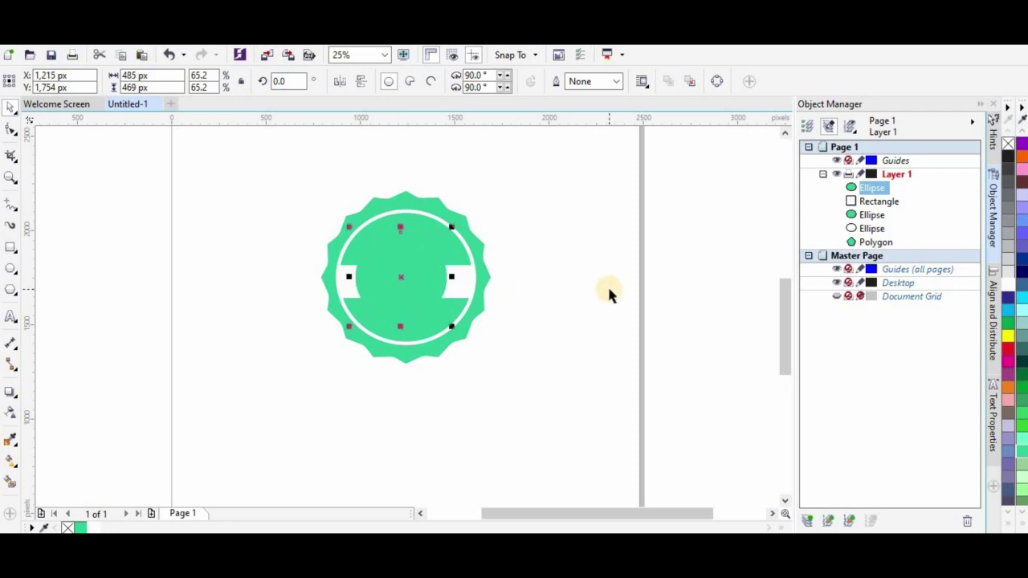
drag(404, 276, 408, 276)
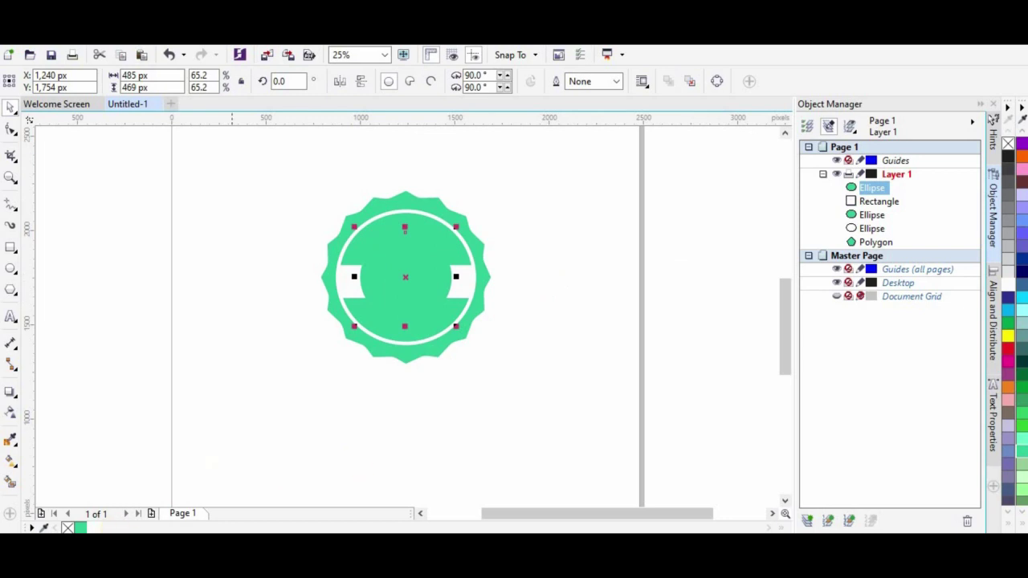
click(1008, 285)
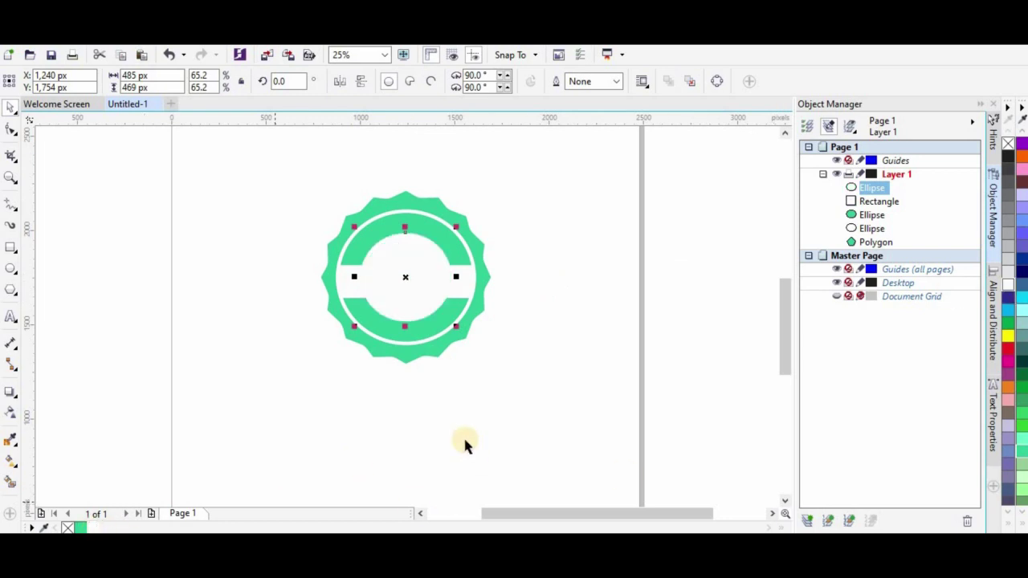
click(470, 429)
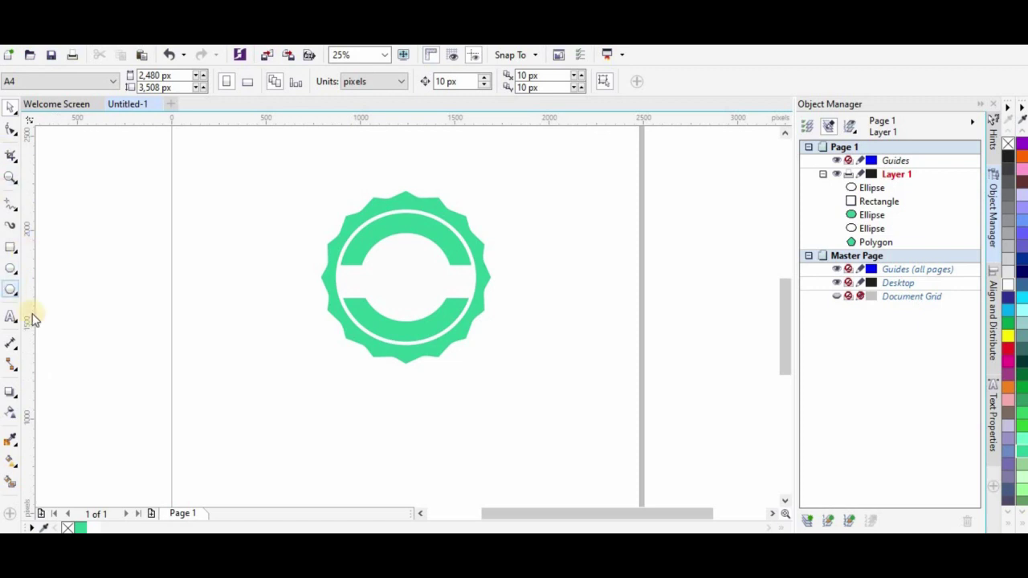
Add the text BEST in the upper part of the white circle and set its font to Cooper Std Black
key(F8)
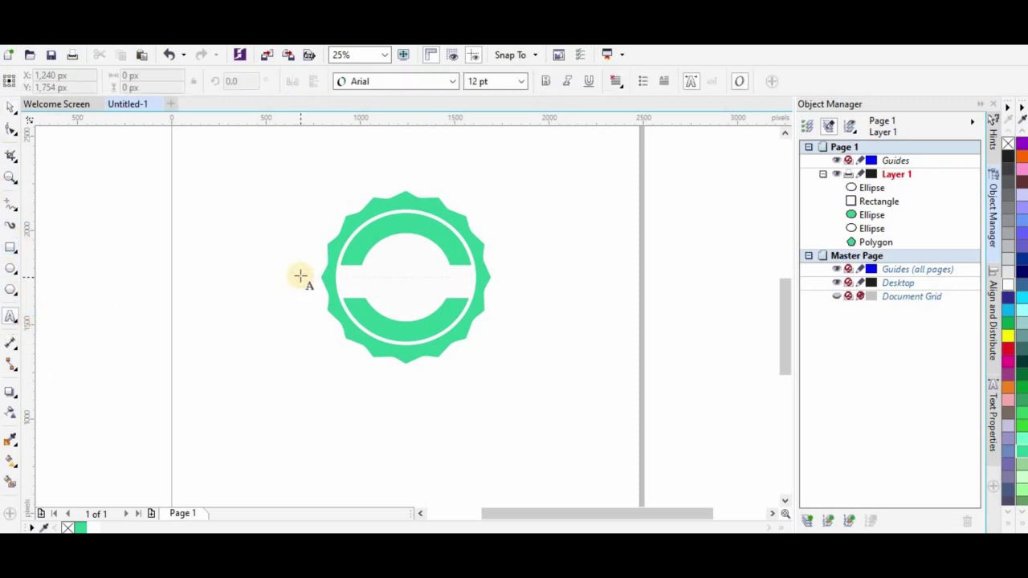
click(382, 252)
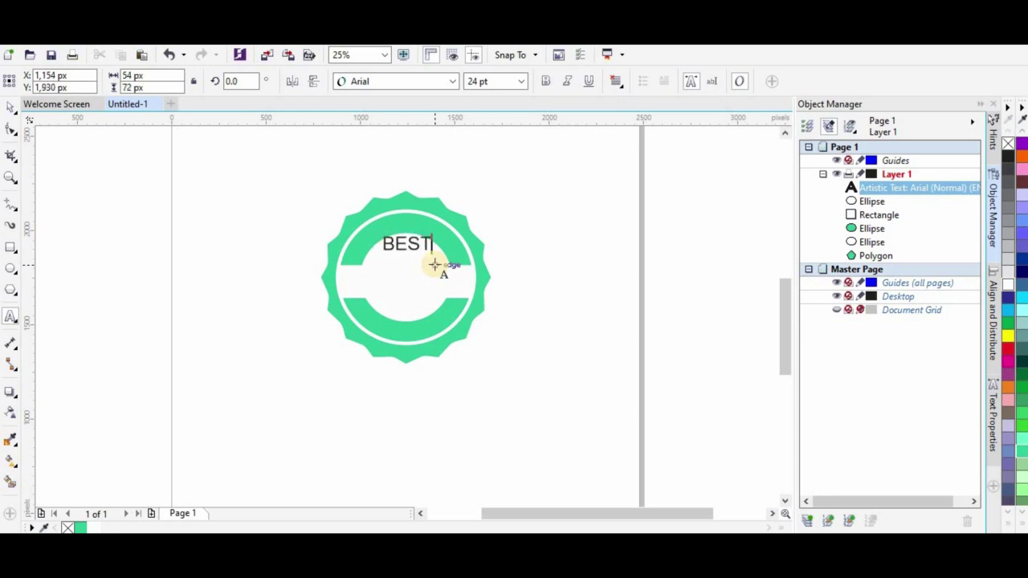
drag(435, 243, 356, 245)
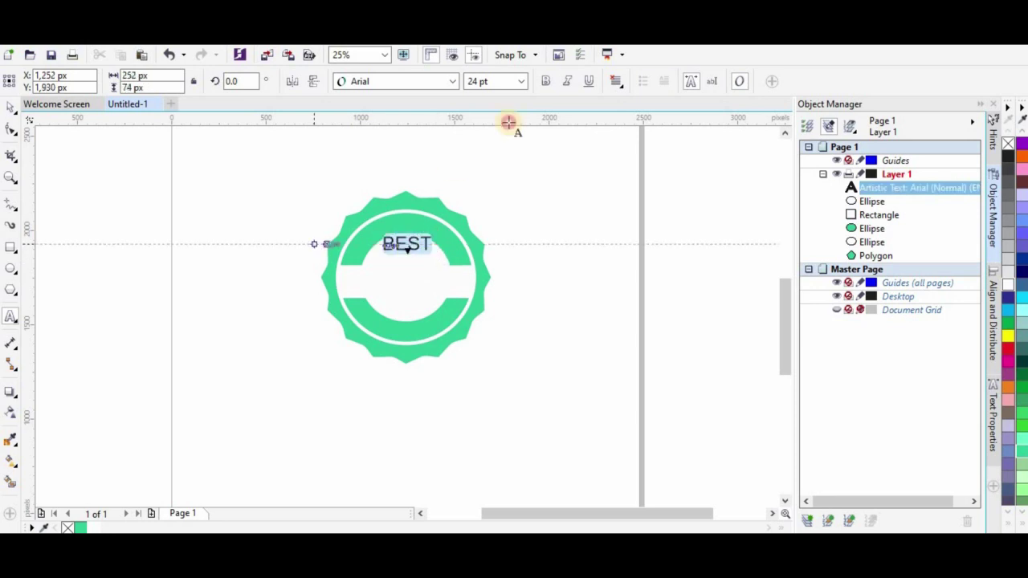
click(453, 81)
scroll(470, 388, down, 10)
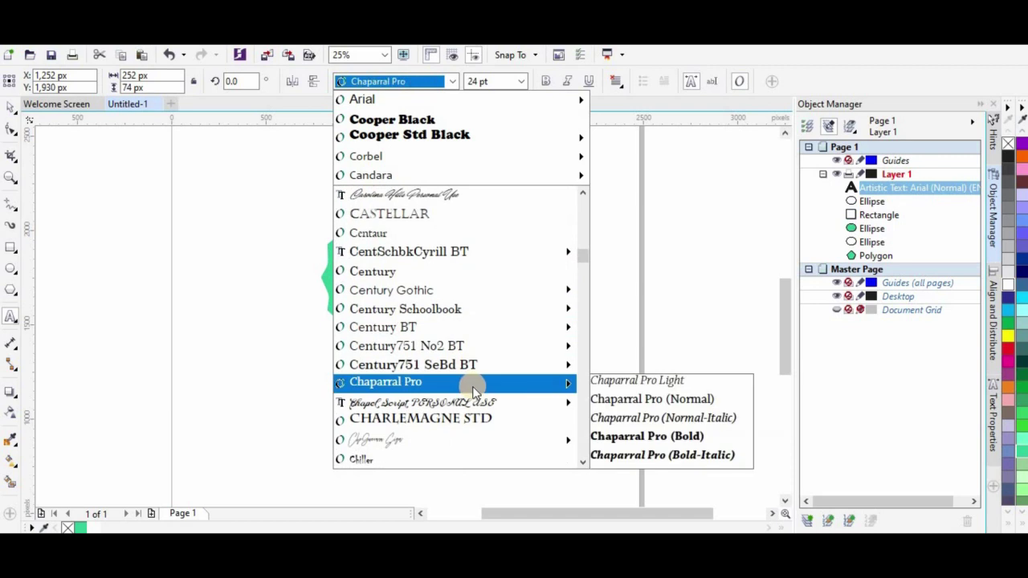
scroll(472, 385, down, 4)
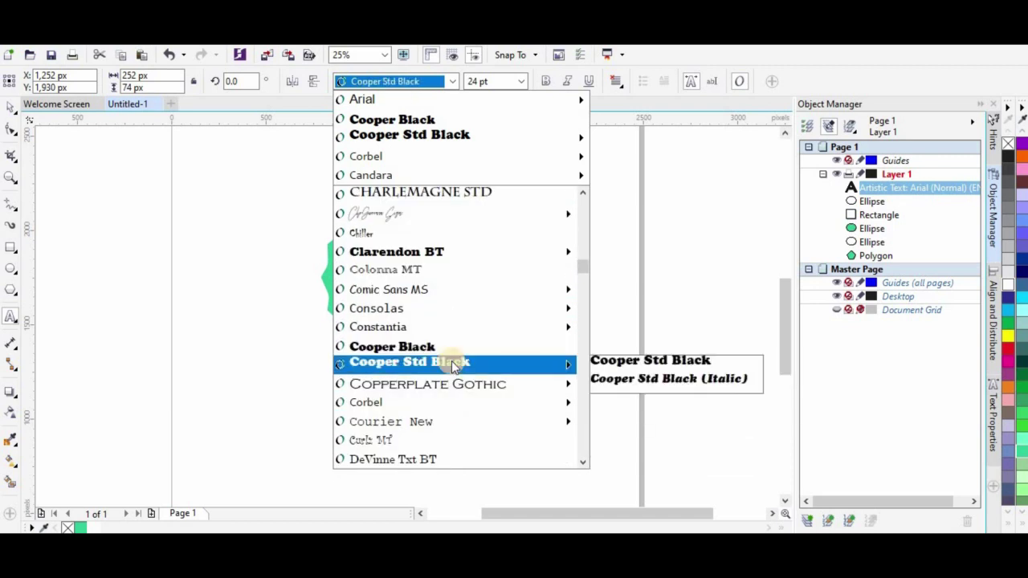
click(452, 362)
Set the BEST text to 16 pt and centre it in the upper part of the white circle
click(521, 81)
click(509, 199)
click(11, 107)
click(399, 250)
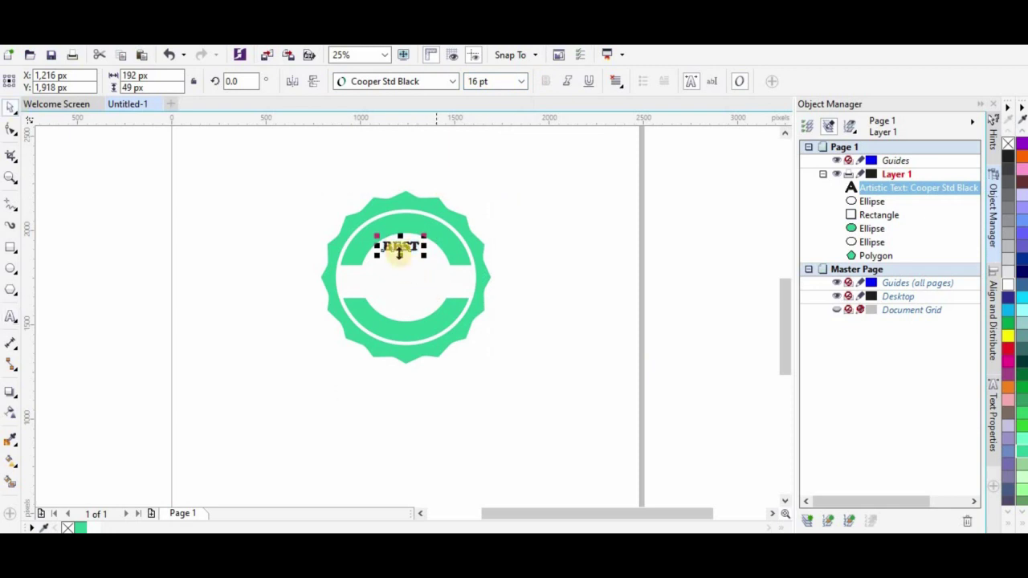
drag(399, 246, 401, 249)
Add the text AWARD on the white banner below BEST and set its font to Cooper Std Black
click(12, 316)
click(375, 280)
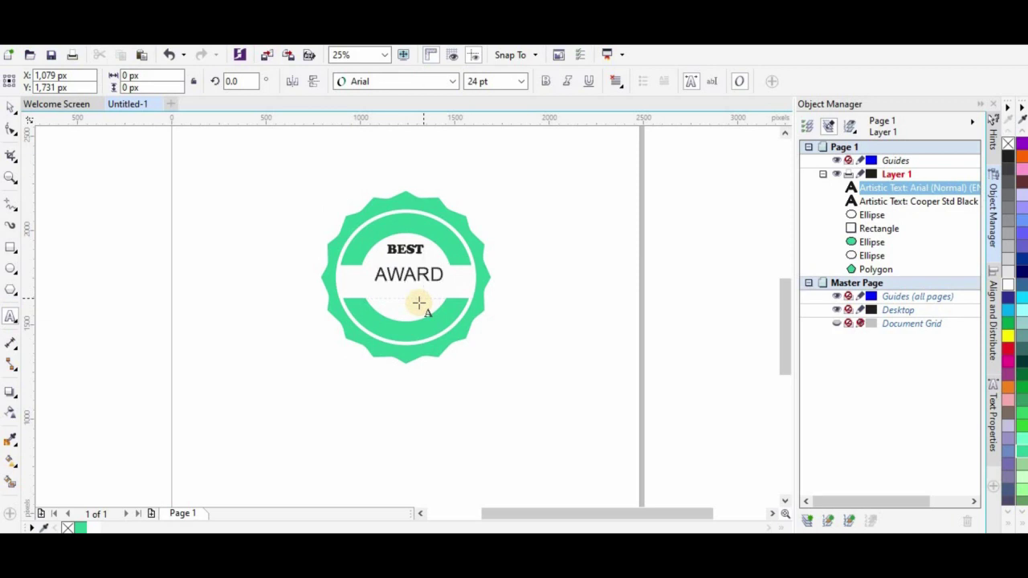
drag(446, 276, 326, 278)
click(451, 83)
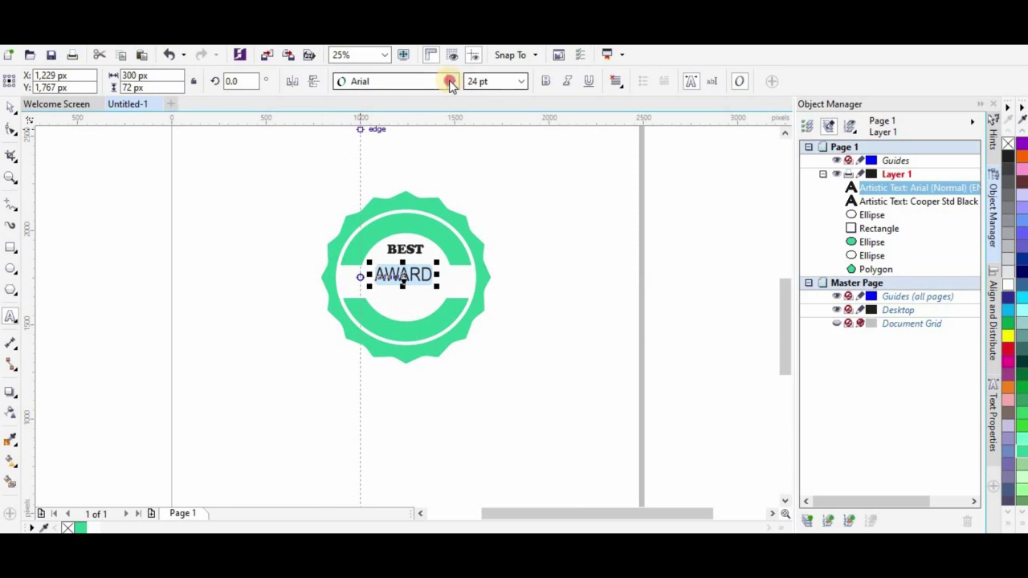
scroll(389, 401, down, 15)
scroll(388, 406, down, 3)
click(400, 246)
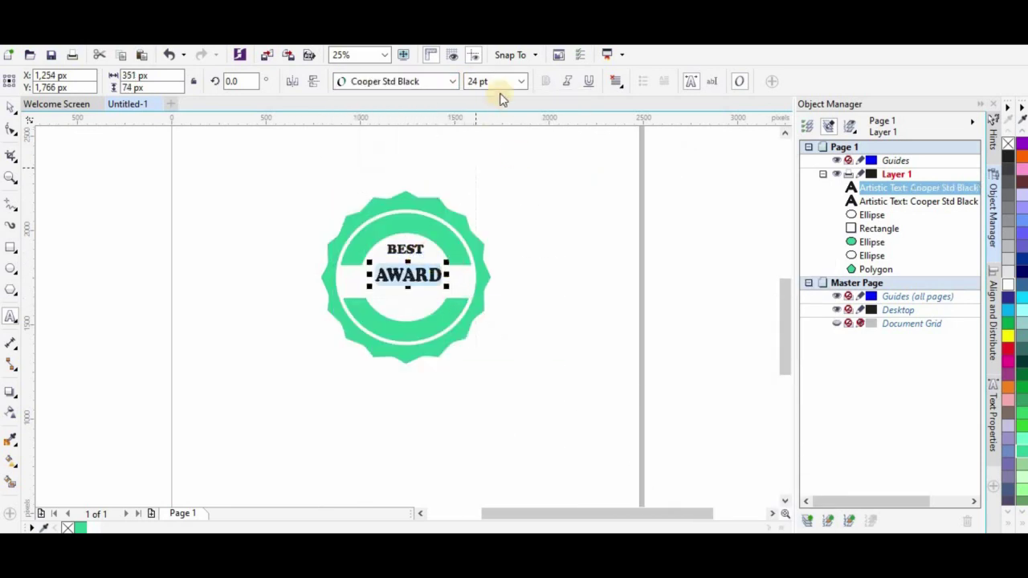
Enlarge the AWARD text to 38 pt across the white banner
click(521, 81)
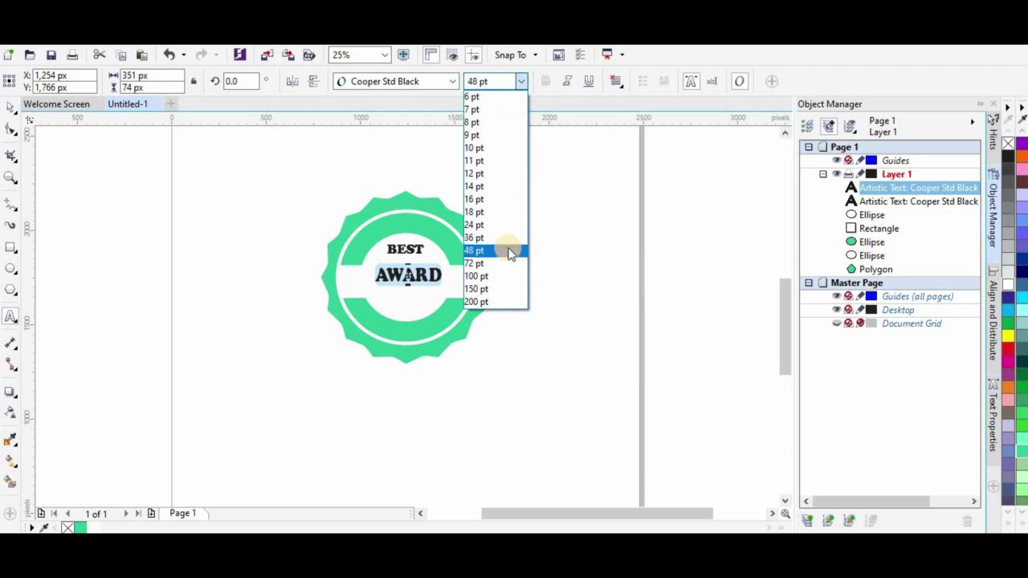
click(507, 237)
drag(421, 272, 401, 278)
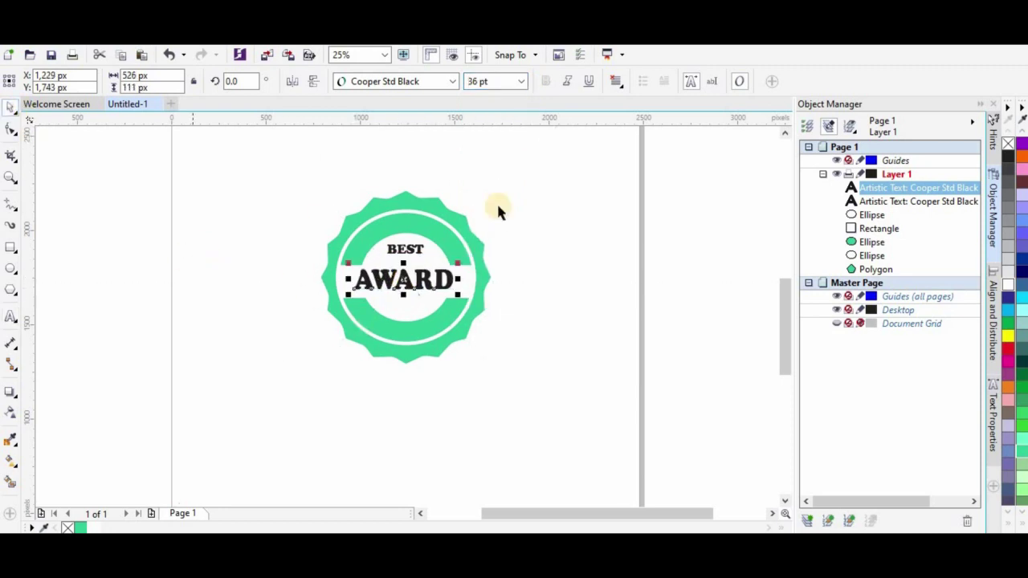
double_click(473, 81)
text(8)
click(495, 269)
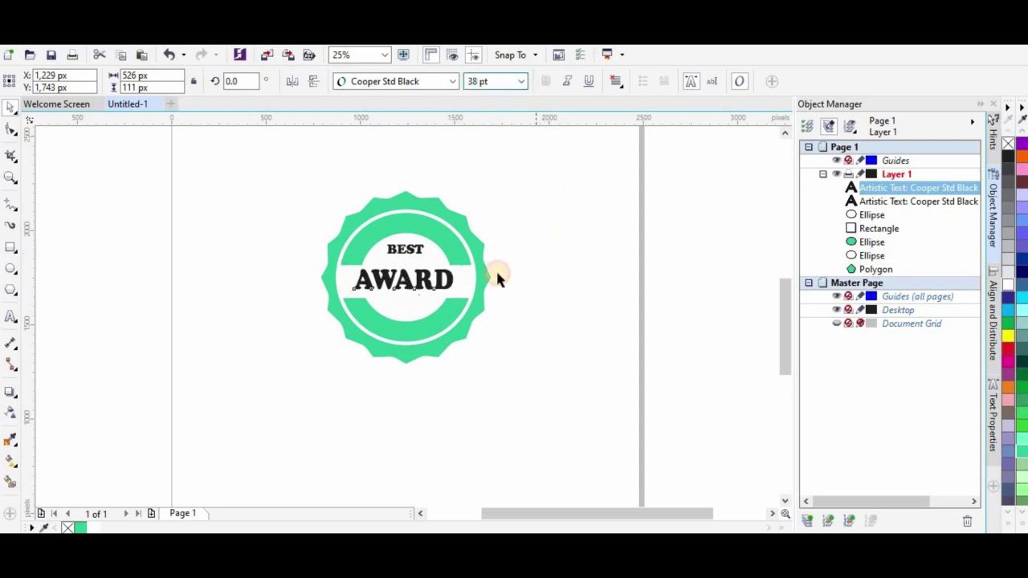
Reposition the AWARD and BEST texts so they sit centred one above the other in the badge
click(407, 286)
drag(407, 285, 410, 283)
click(404, 250)
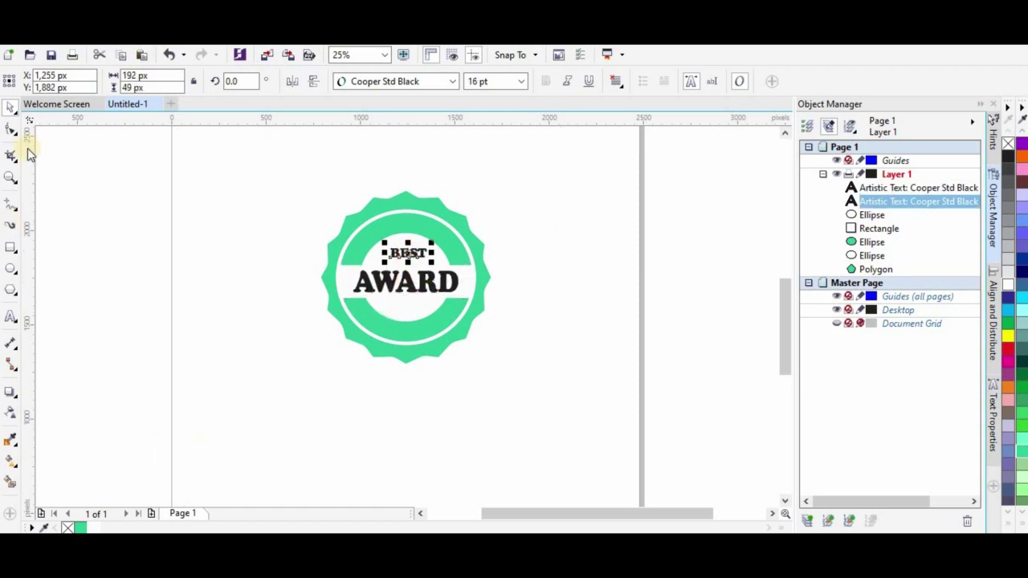
Add the text Quality in the white circle just below AWARD and set its size to 16 pt
click(11, 316)
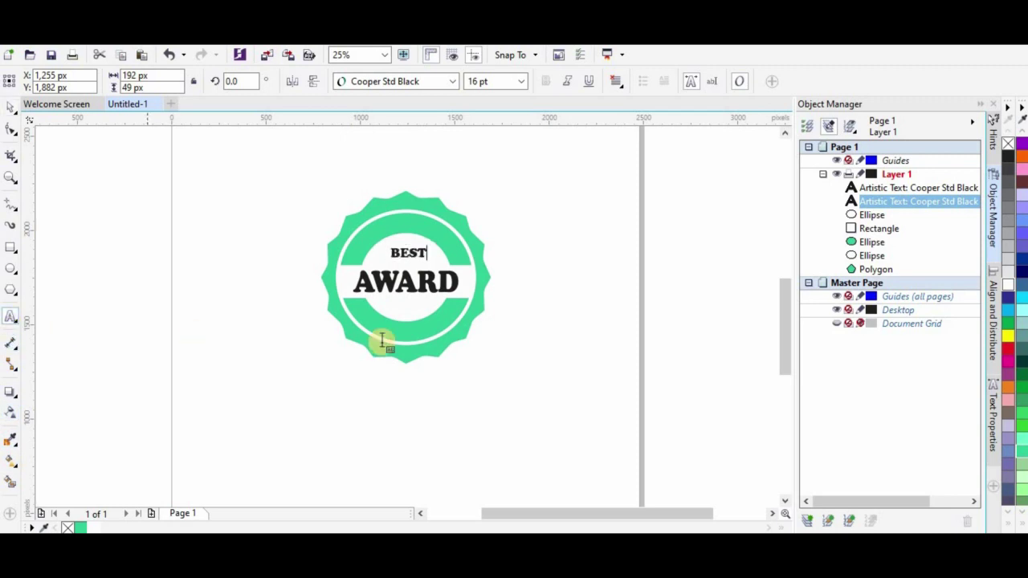
click(391, 313)
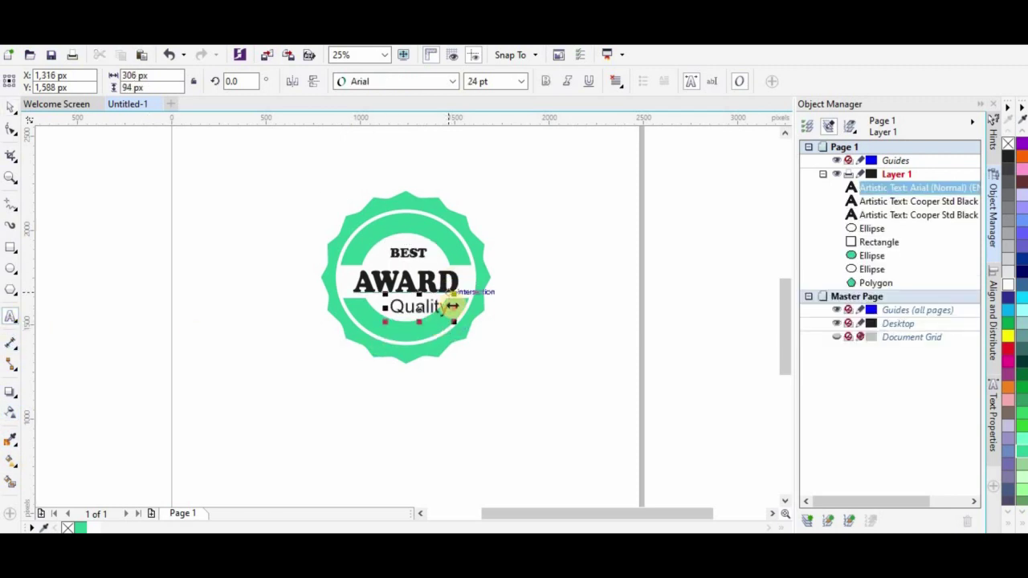
click(521, 81)
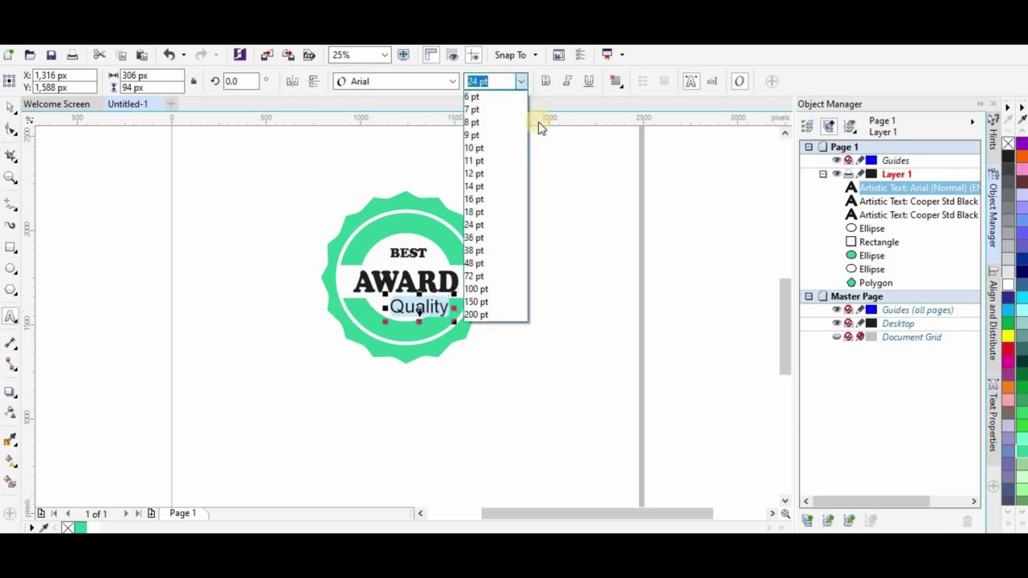
click(493, 199)
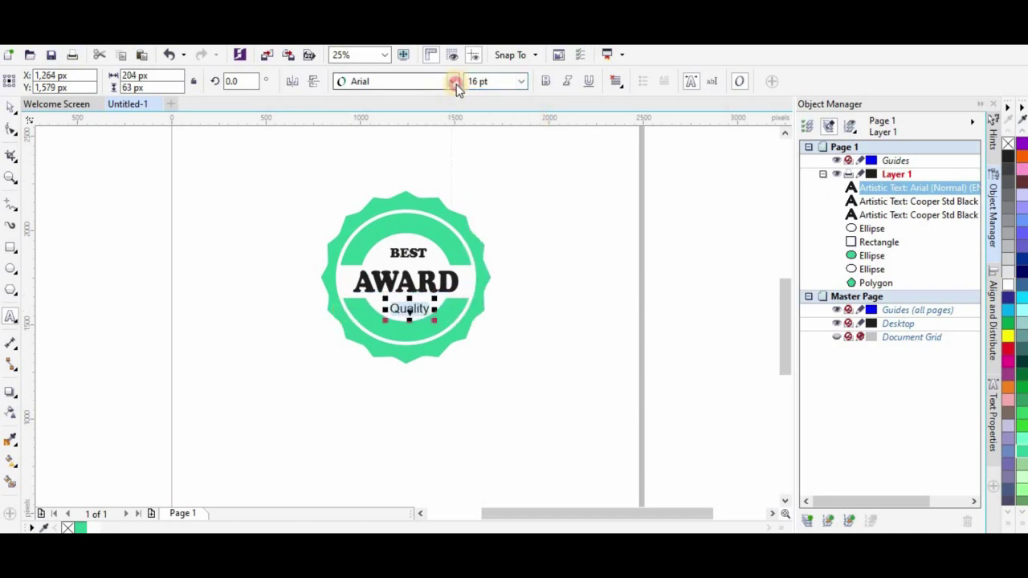
Set the font of the Quality text to Cooper Std Black
click(452, 81)
scroll(433, 413, down, 5)
mouse_move(435, 413)
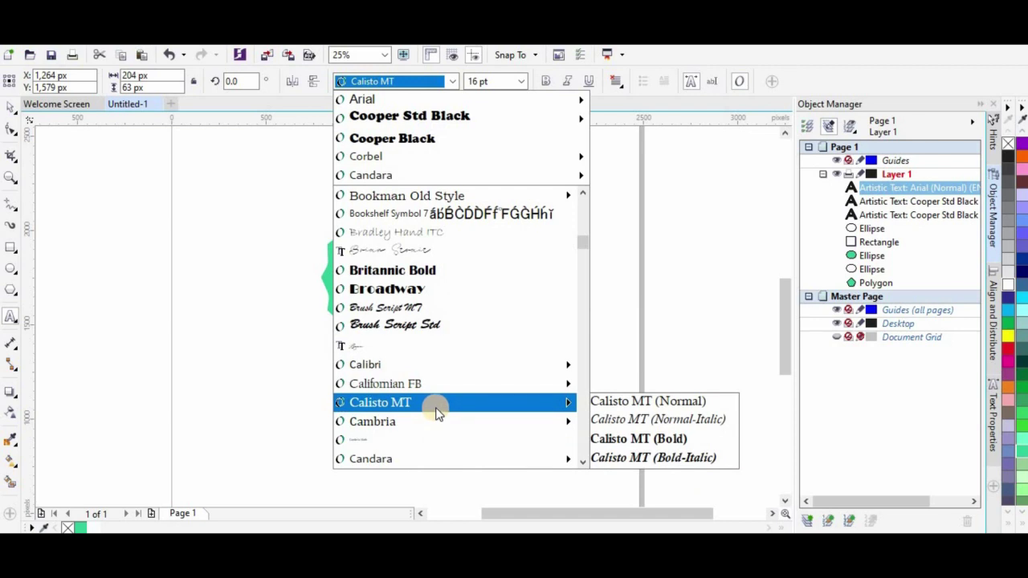
scroll(435, 414, down, 6)
scroll(435, 414, down, 3)
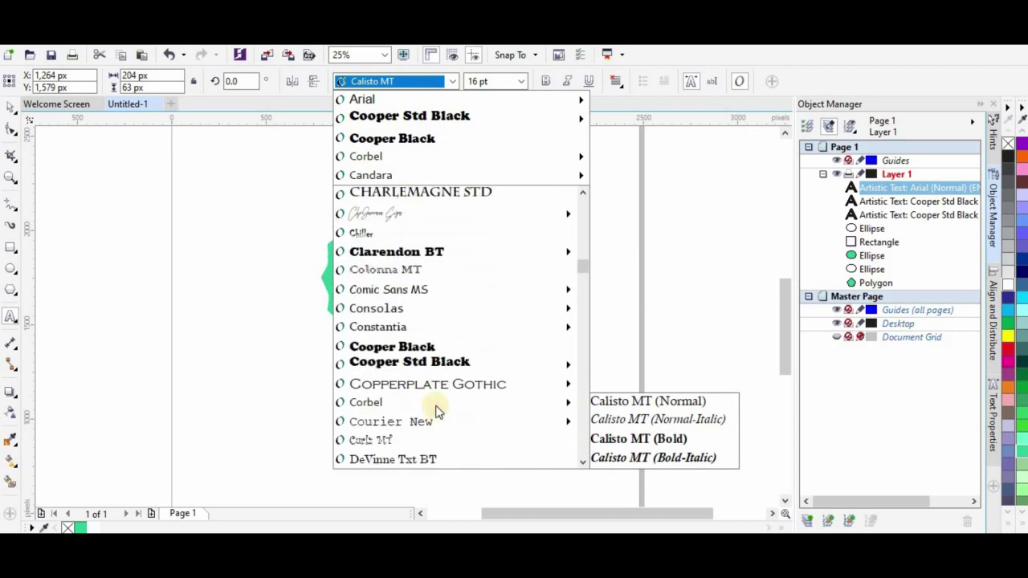
mouse_move(424, 374)
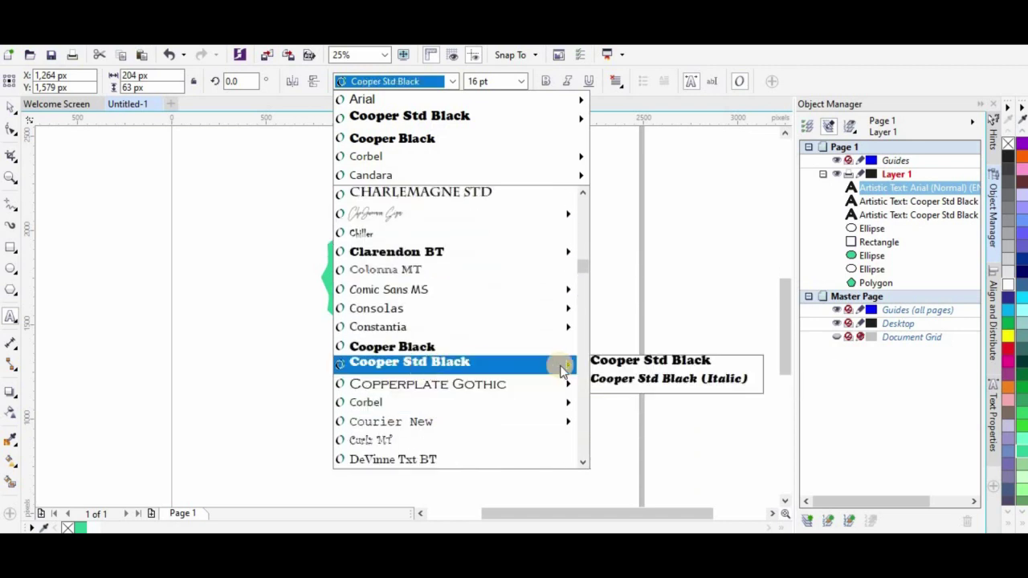
click(642, 360)
click(10, 108)
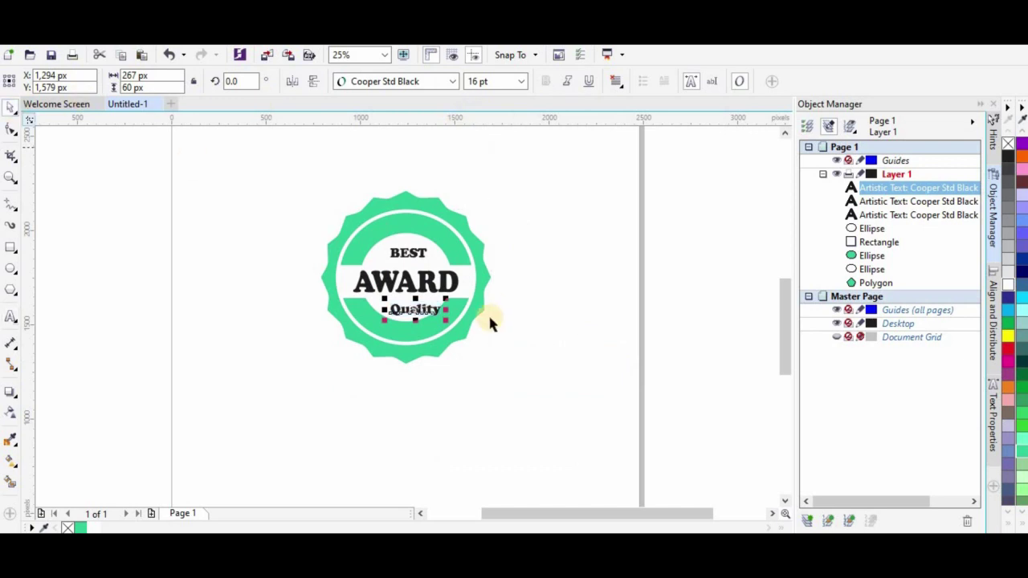
Move the Quality text so it sits centred below AWARD inside the lower part of the white circle
click(477, 375)
click(417, 310)
drag(416, 310, 407, 310)
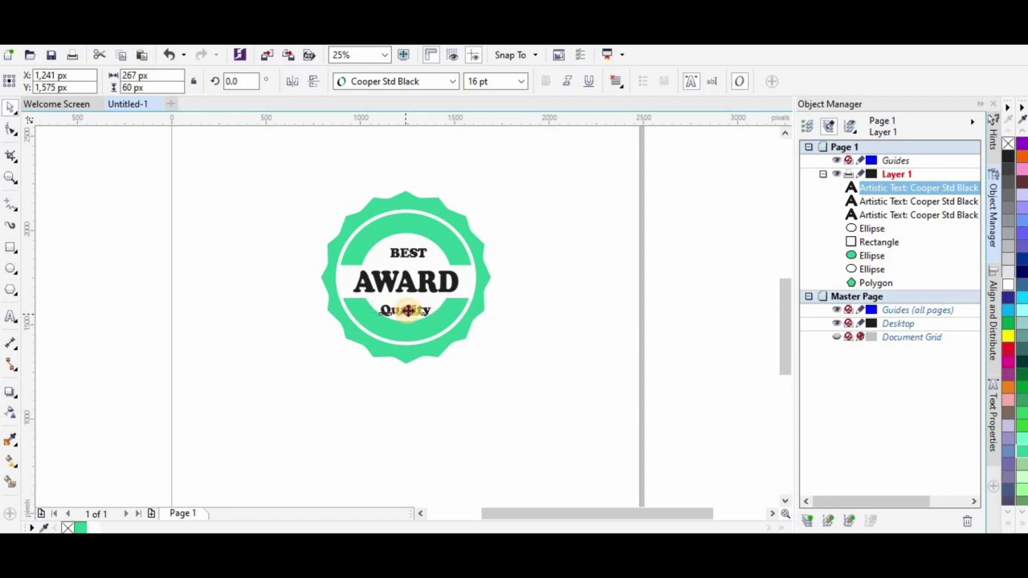
drag(408, 306, 405, 299)
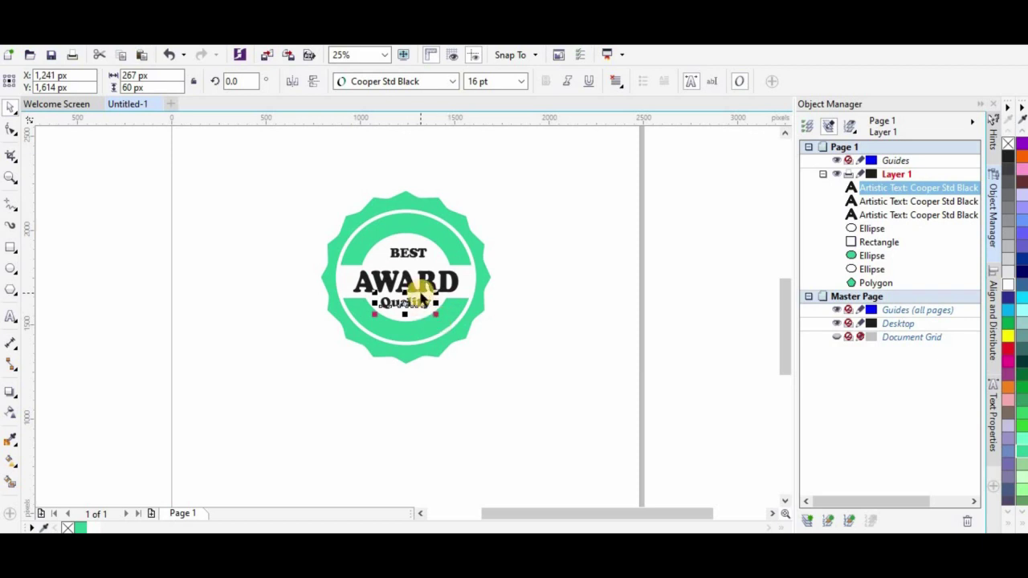
scroll(420, 294, up, 1)
drag(390, 315, 436, 326)
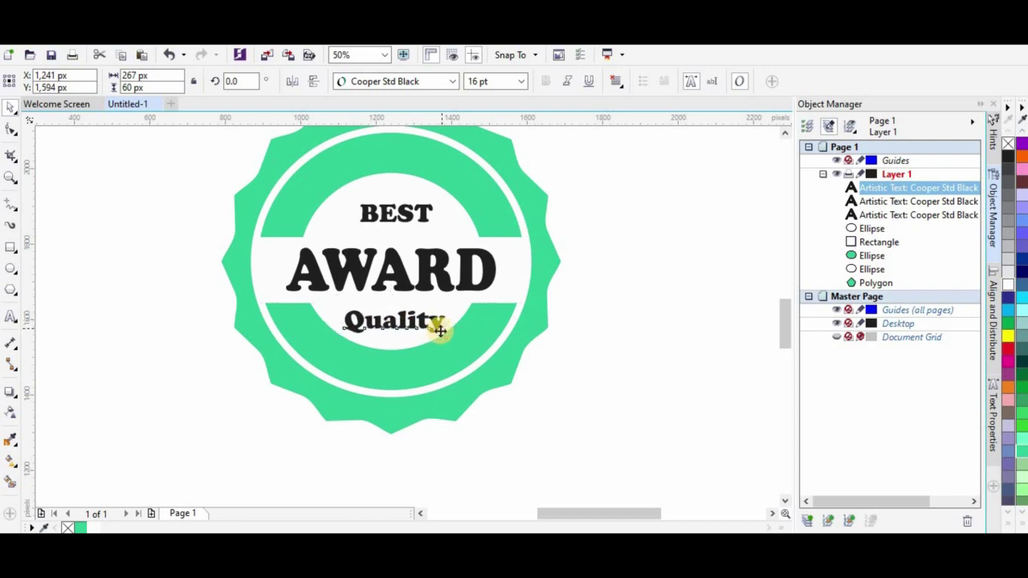
Nudge the BEST text slightly up and to the left above AWARD
click(426, 217)
key(Up)
key(Left)
key(Left)
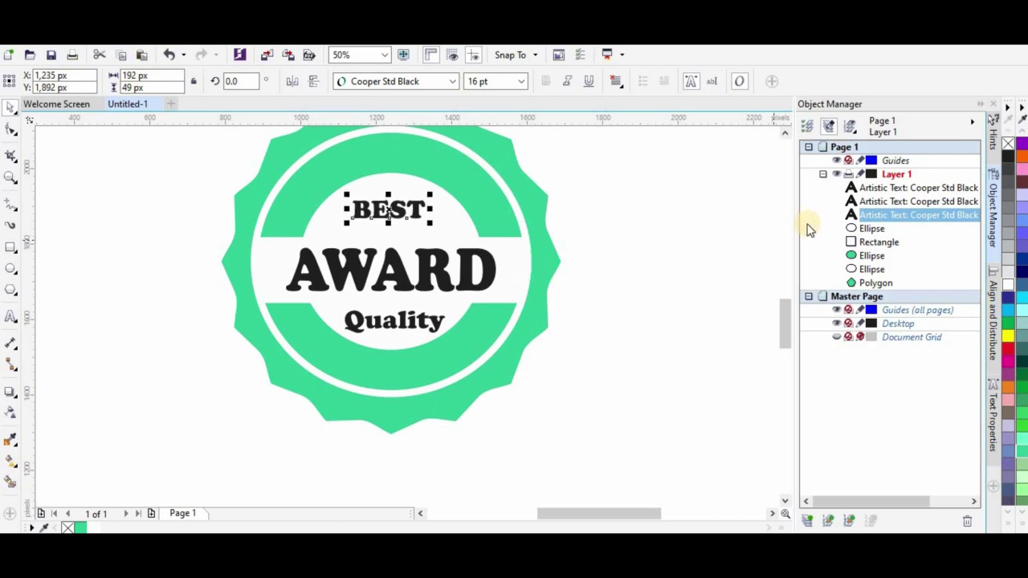
Align the BEST, AWARD and Quality texts with one another by their horizontal centres
click(889, 188)
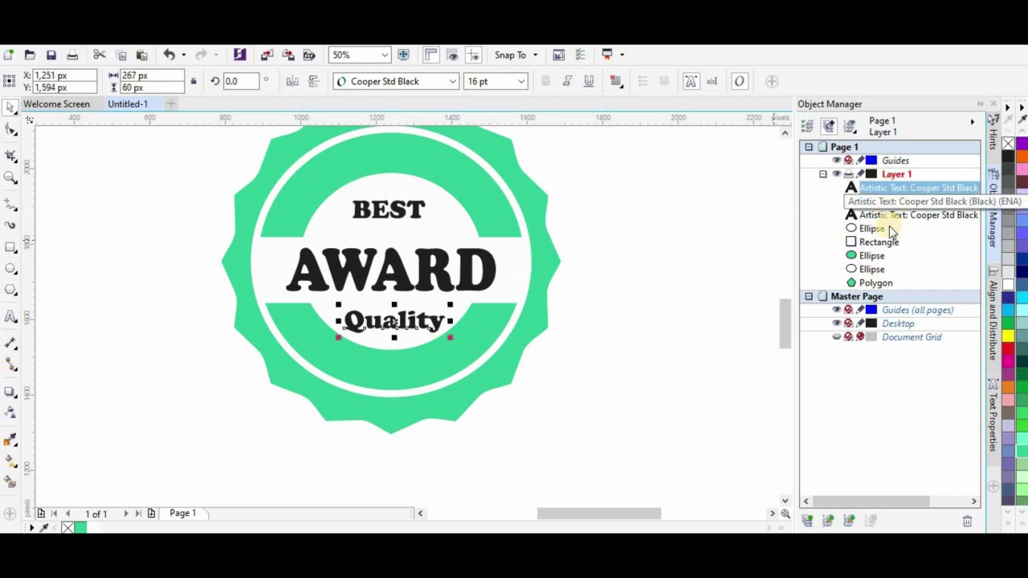
shift+click(884, 215)
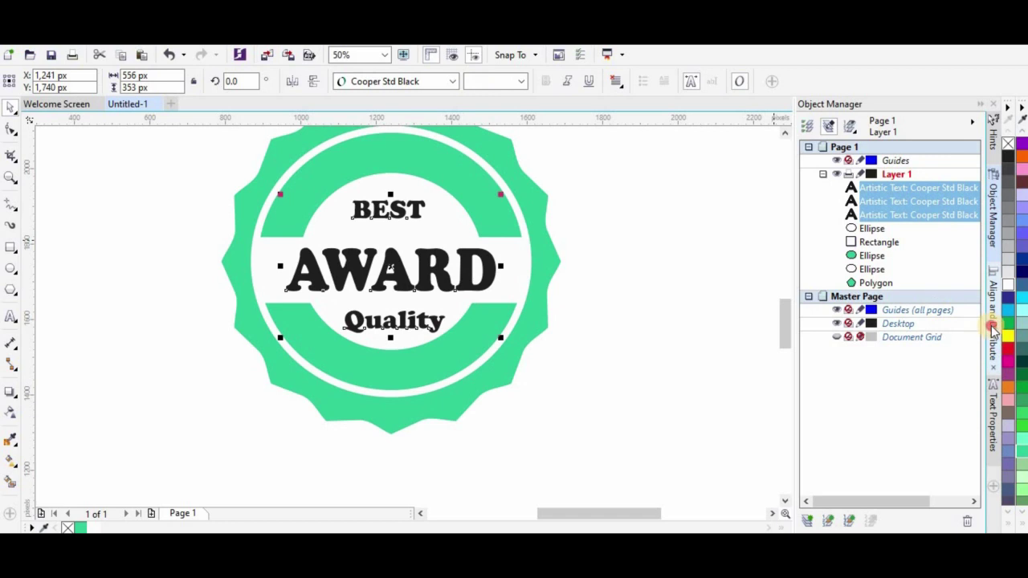
click(993, 330)
click(835, 142)
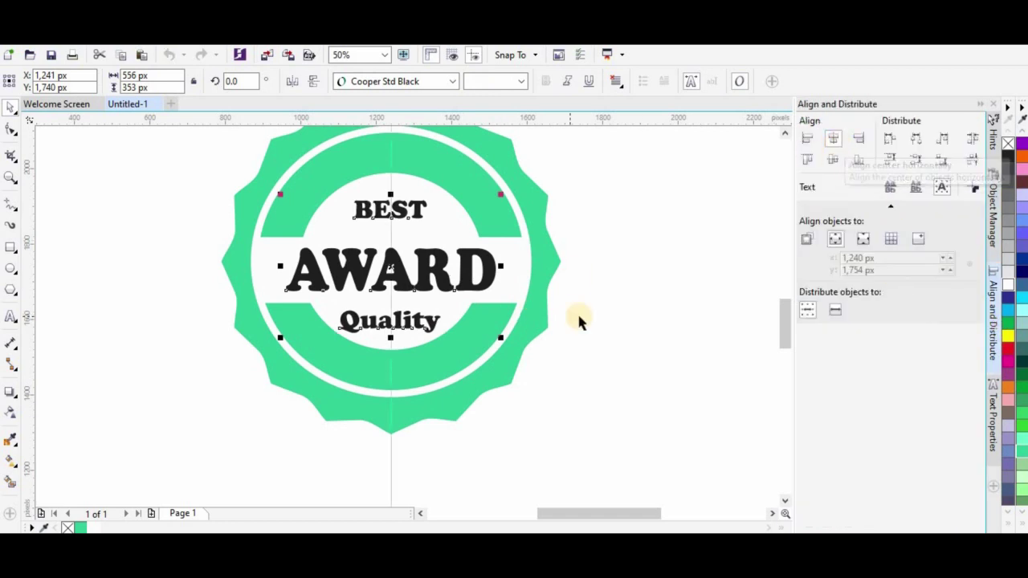
click(615, 335)
Set the AWARD text to 42 pt and keep it centred horizontally on the white banner
click(442, 267)
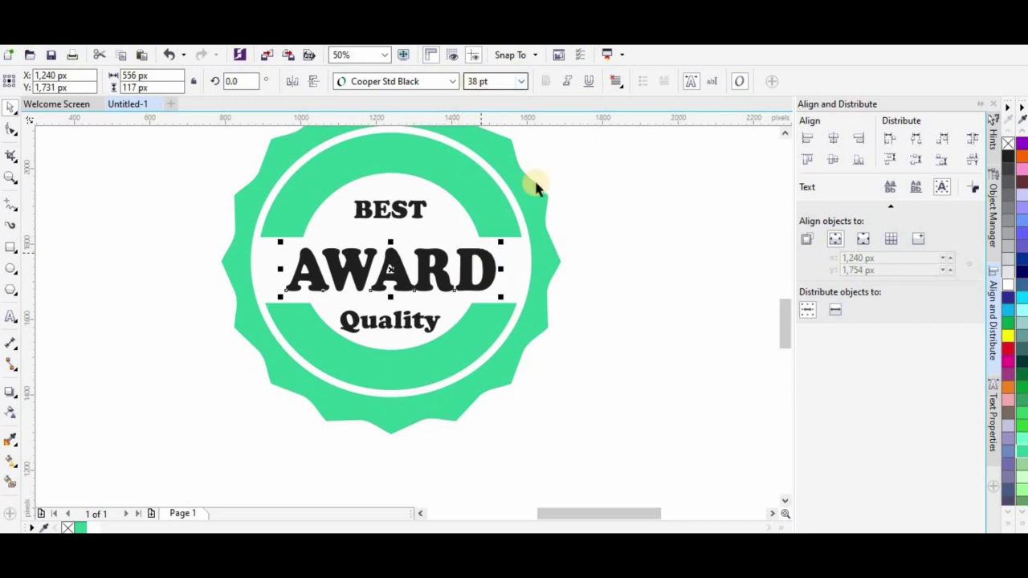
click(524, 84)
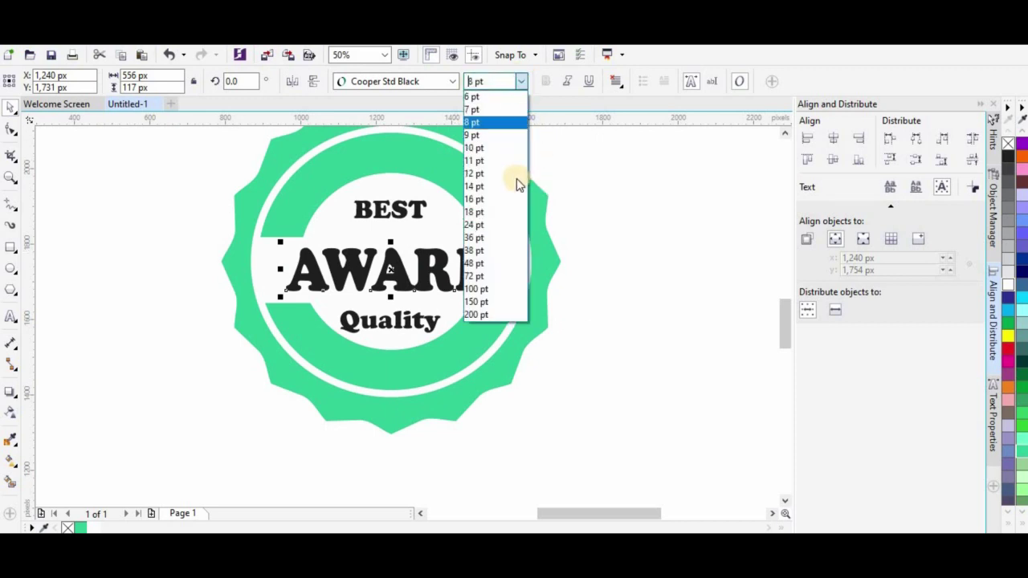
click(473, 83)
text(4)
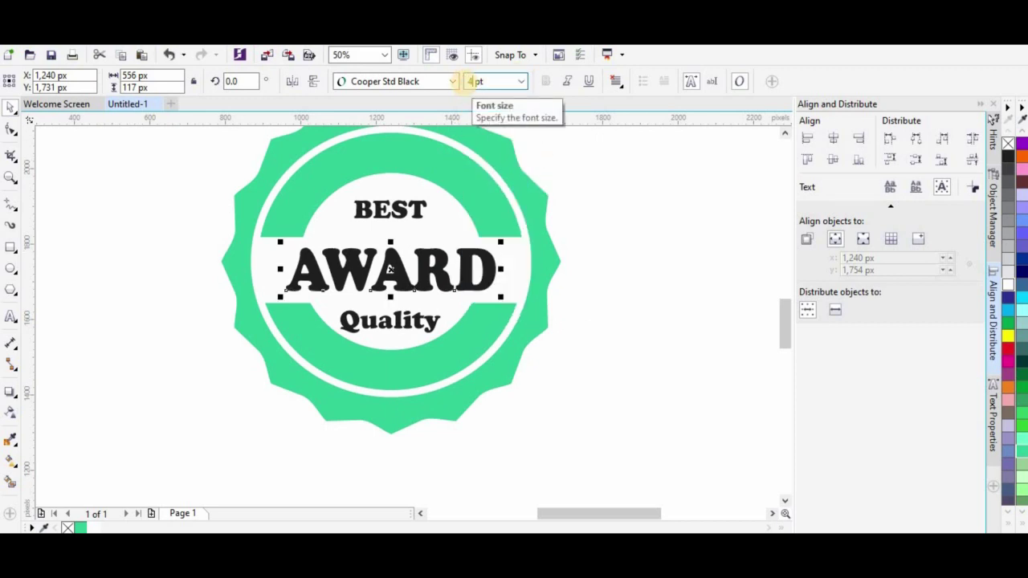
text(2)
key(Return)
drag(402, 269, 390, 268)
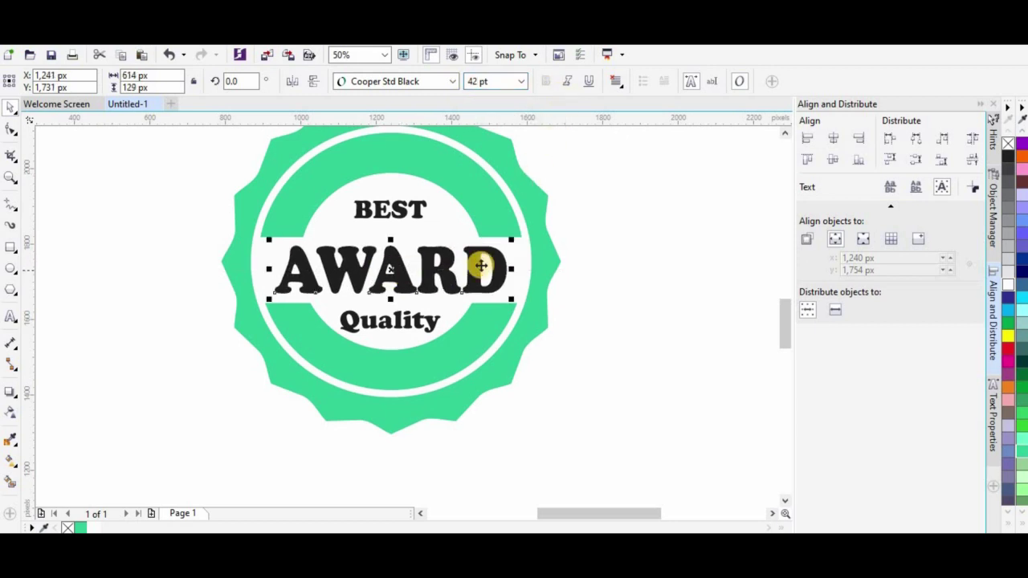
click(833, 145)
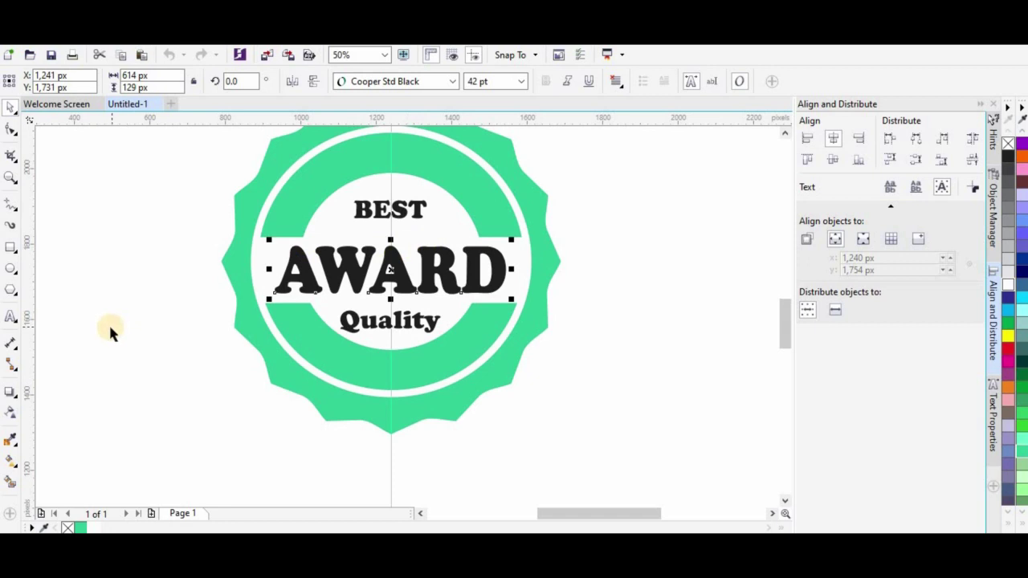
Draw a five-pointed star about 33 by 32 px on the green band above BEST and fill it white
scroll(85, 293, down, 1)
drag(542, 511, 503, 514)
click(190, 371)
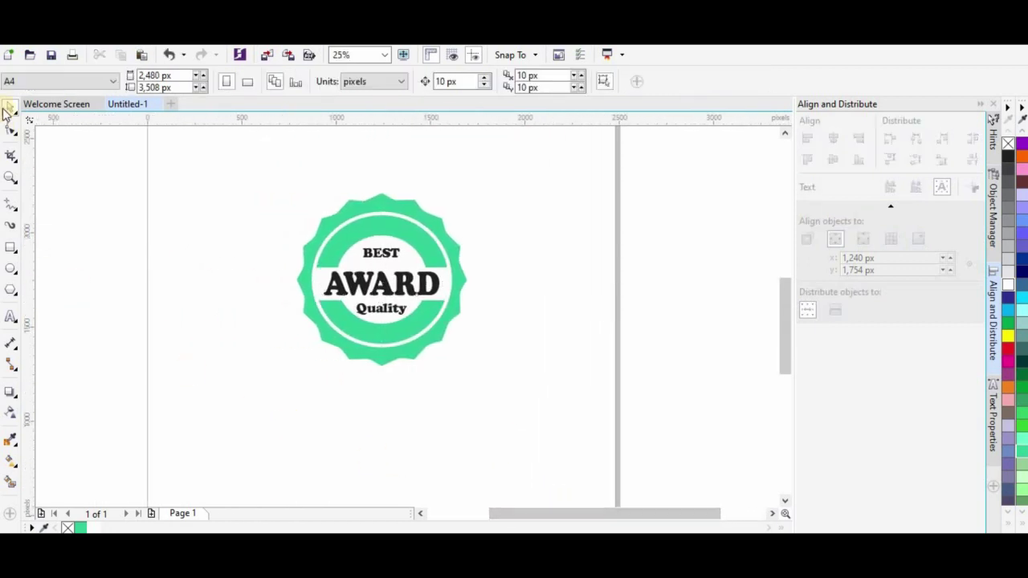
click(15, 297)
click(55, 305)
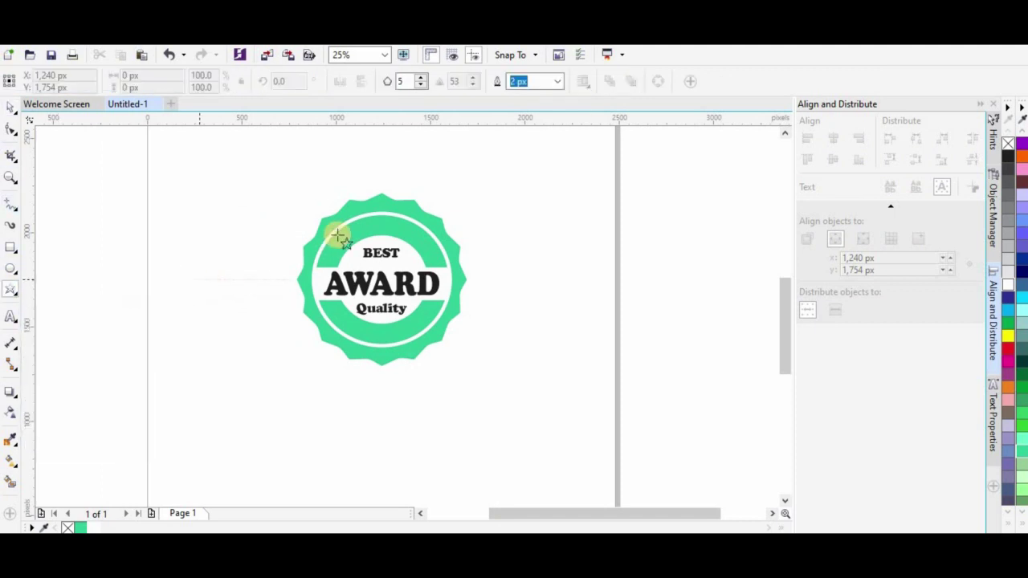
scroll(359, 224, up, 1)
scroll(365, 229, up, 1)
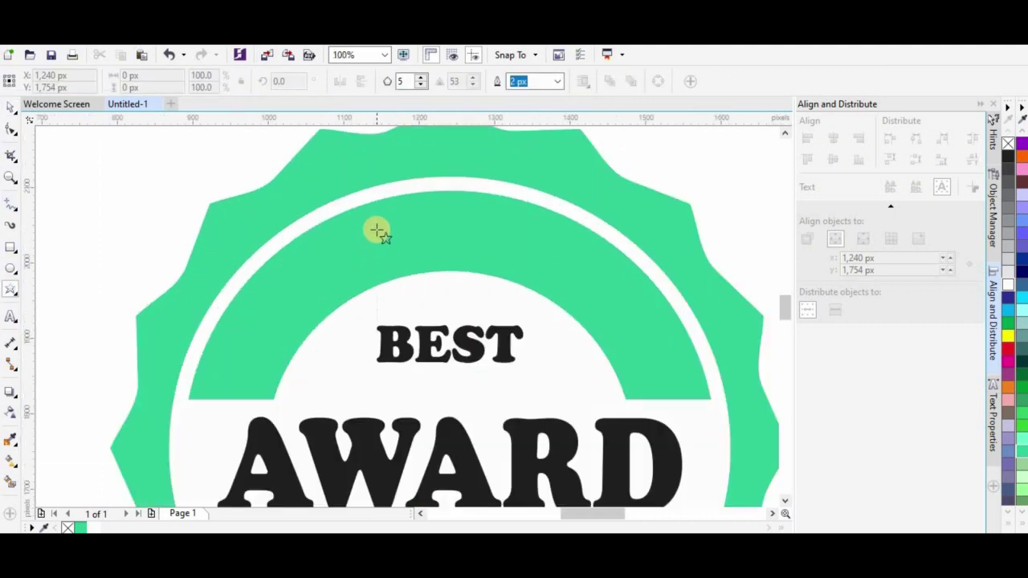
drag(378, 232, 405, 256)
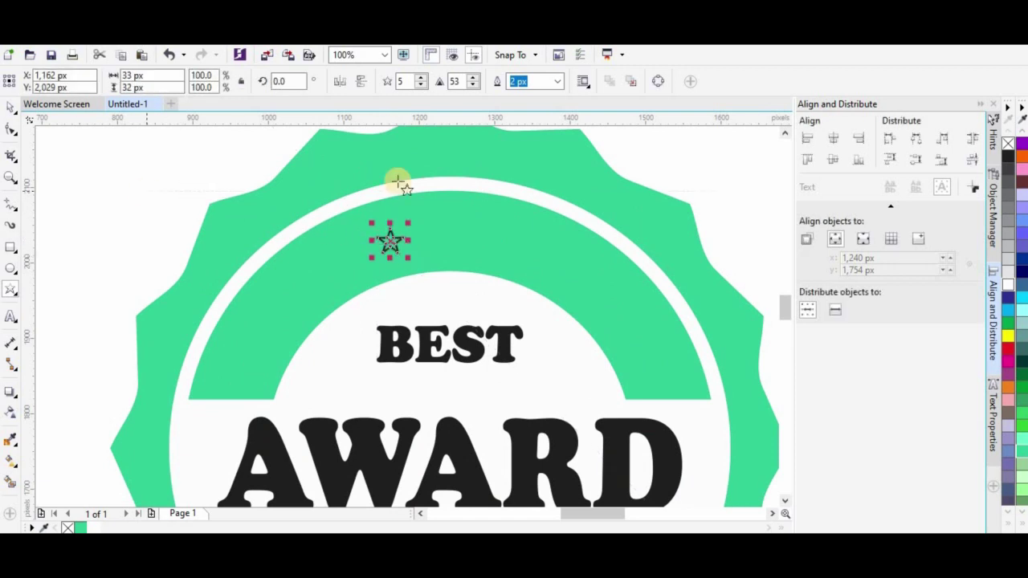
click(93, 528)
Duplicate the star into a set of three and arrange them in an arc above BEST, the middle one highest
click(11, 108)
click(348, 246)
mouse_move(390, 239)
mouse_down()
mouse_move(465, 229)
mouse_move(498, 243)
mouse_move(386, 251)
mouse_move(390, 242)
mouse_up()
key(ctrl+d)
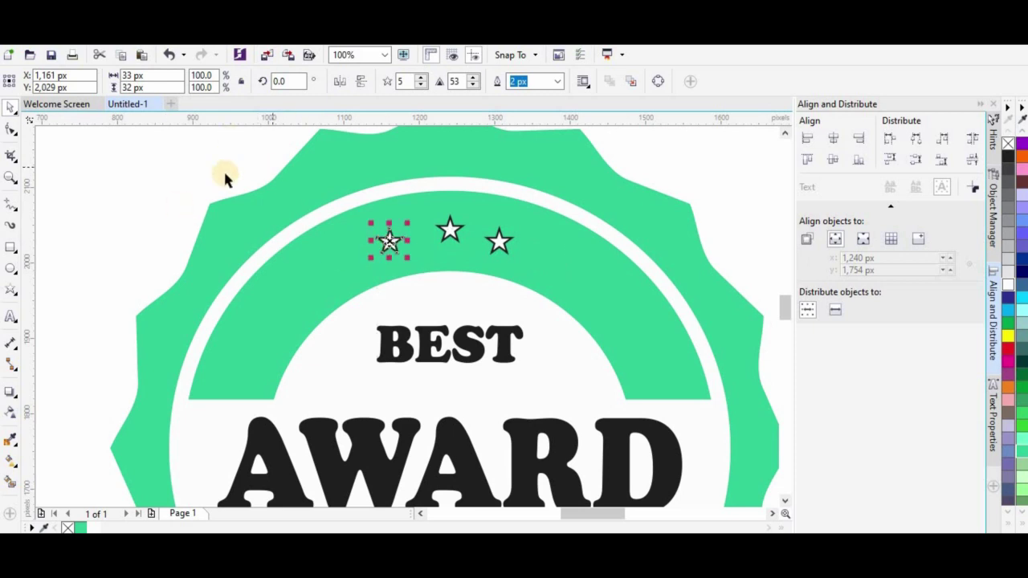
click(177, 195)
drag(499, 240, 504, 243)
click(386, 241)
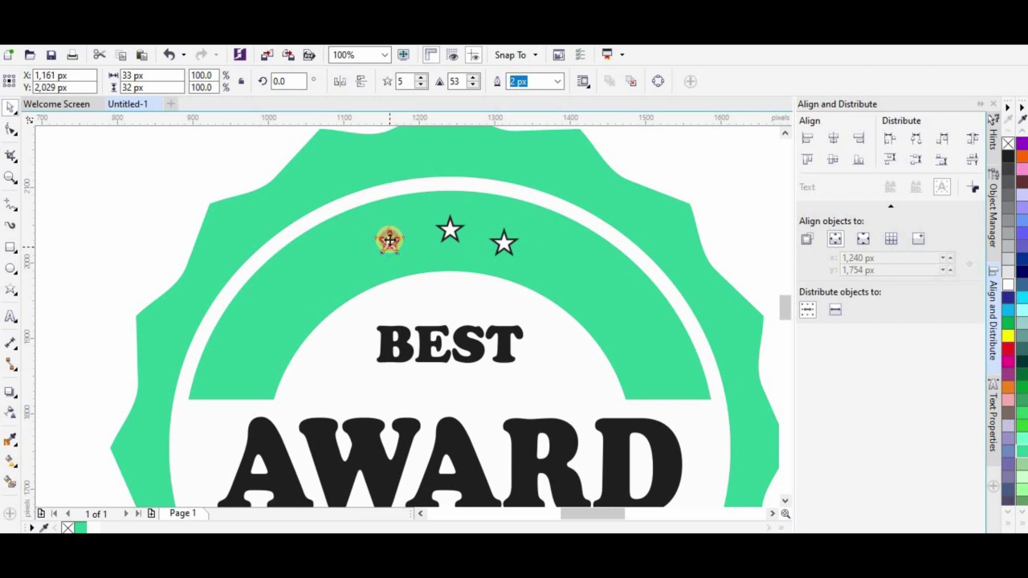
drag(452, 230, 446, 226)
click(99, 274)
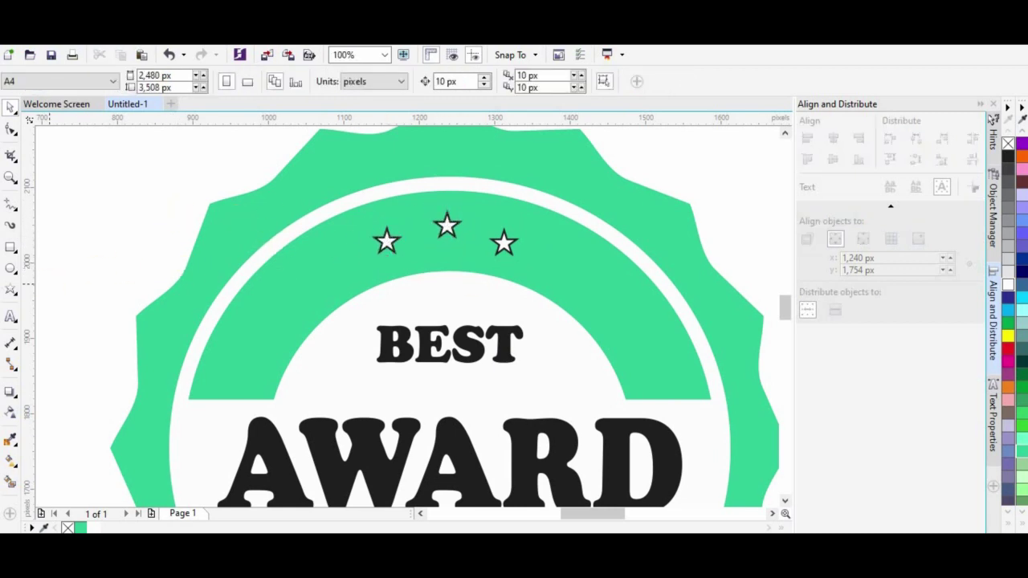
Set the outline width of all three stars to None
click(387, 240)
click(554, 81)
click(522, 97)
click(447, 224)
click(544, 97)
click(504, 232)
click(554, 81)
click(543, 97)
Place a horizontal guideline through the two outer stars and level them at equal height around the middle star
click(504, 257)
click(502, 241)
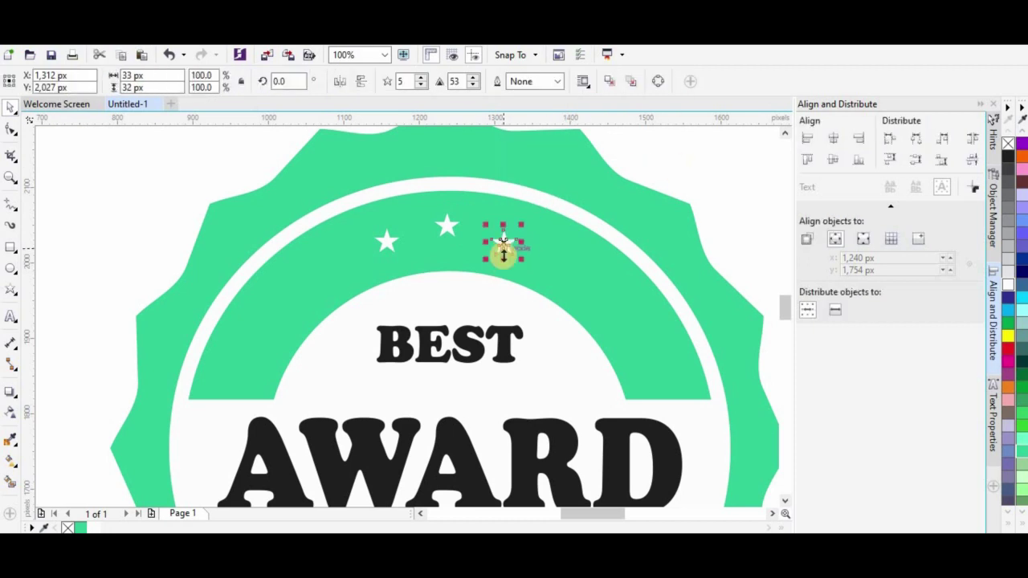
drag(505, 246, 507, 244)
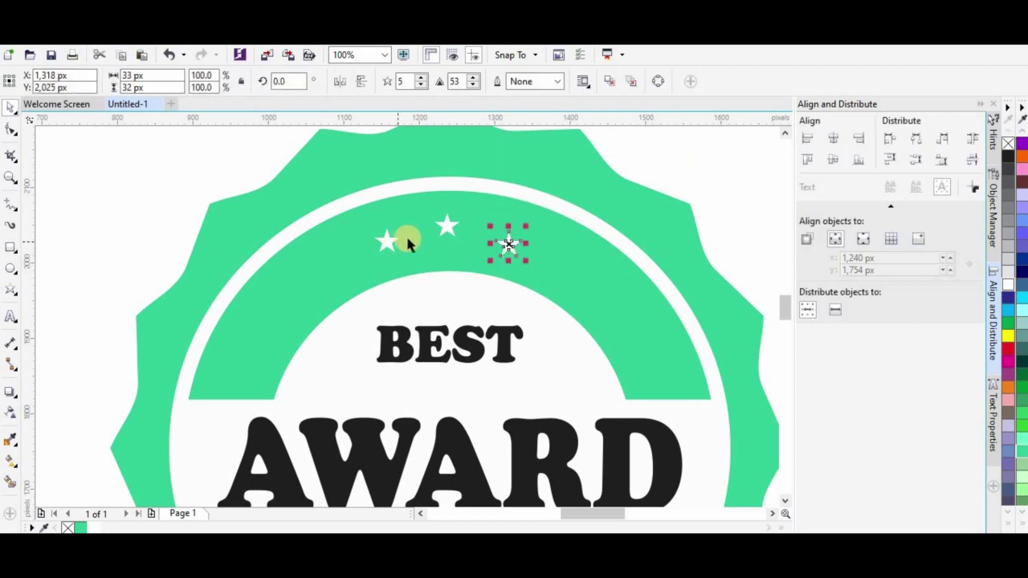
drag(286, 239, 287, 240)
mouse_move(384, 238)
mouse_down()
mouse_move(389, 249)
mouse_move(386, 241)
mouse_up()
click(509, 248)
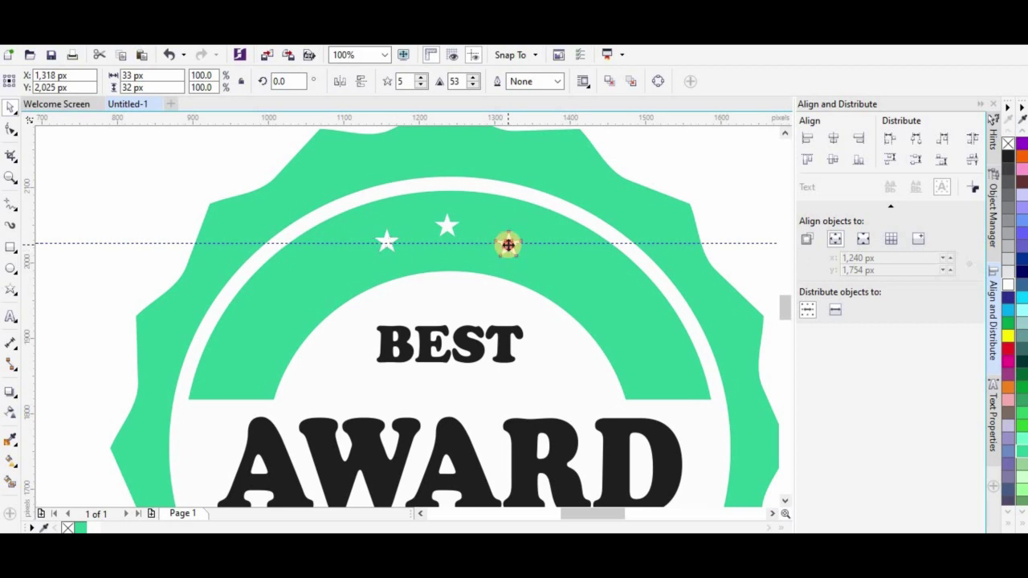
Delete the horizontal guideline used for levelling the stars
click(160, 184)
drag(428, 243, 279, 105)
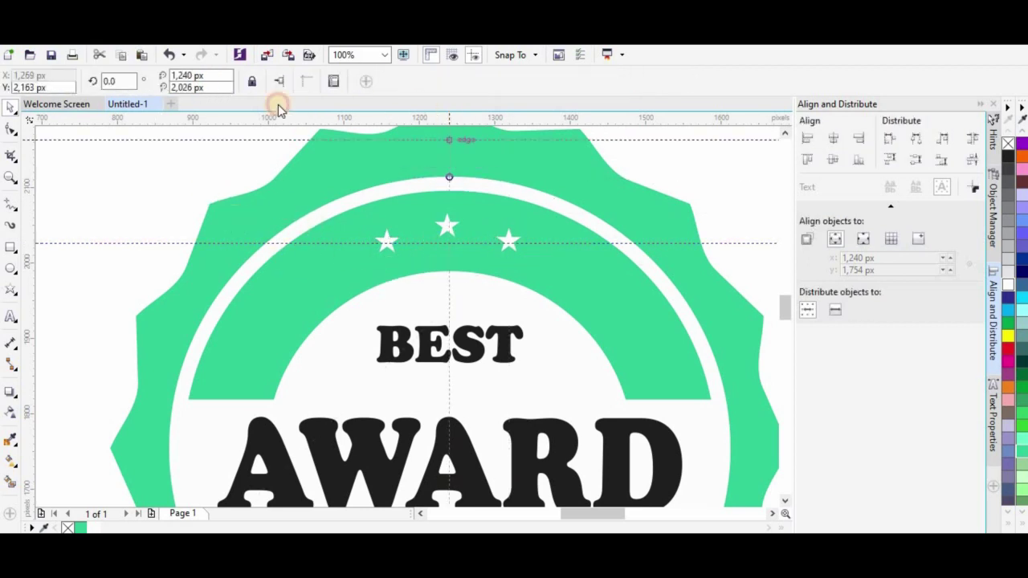
scroll(172, 288, down, 3)
scroll(172, 289, up, 2)
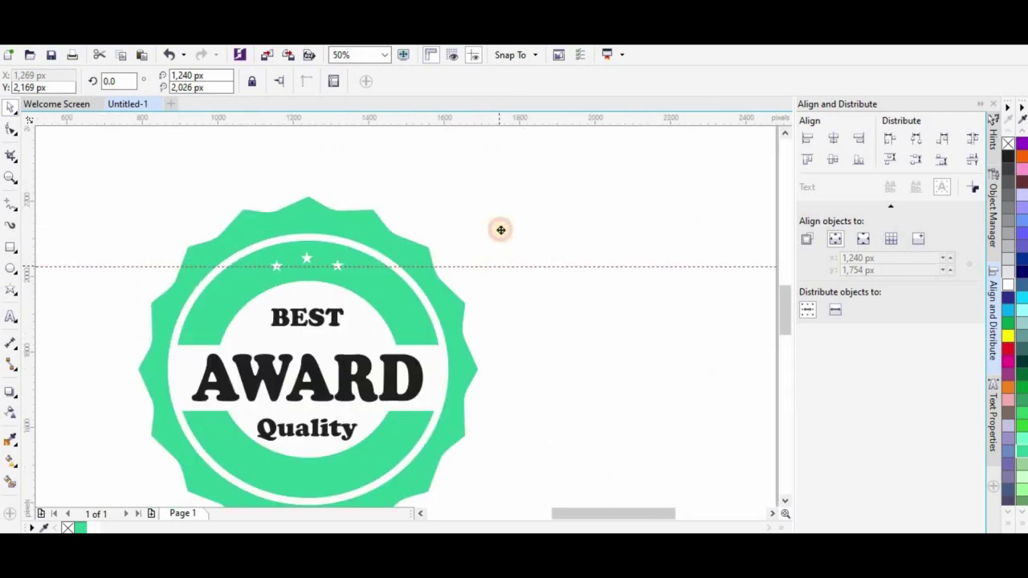
key(Delete)
Draw a closed ribbon tail with a notched lower end hanging from the badge's bottom edge using the Pen tool, about 374 by 626 px
scroll(284, 252, down, 1)
drag(573, 518, 546, 516)
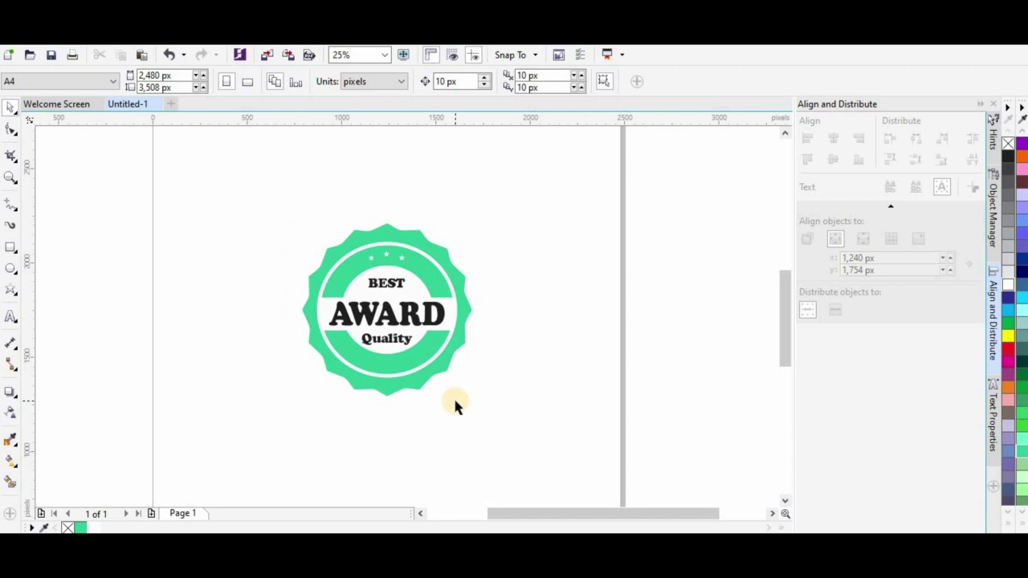
drag(783, 320, 781, 337)
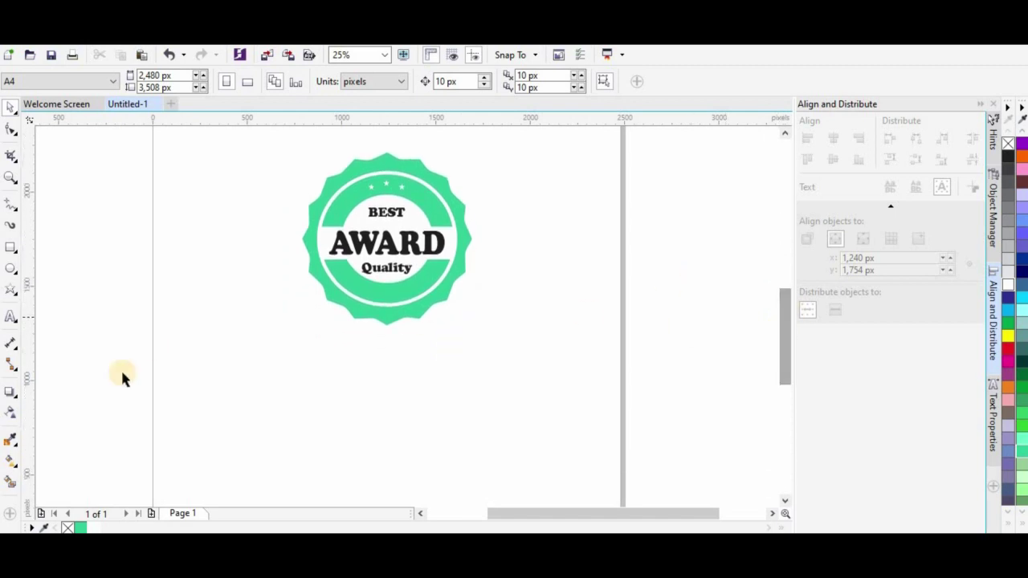
click(10, 209)
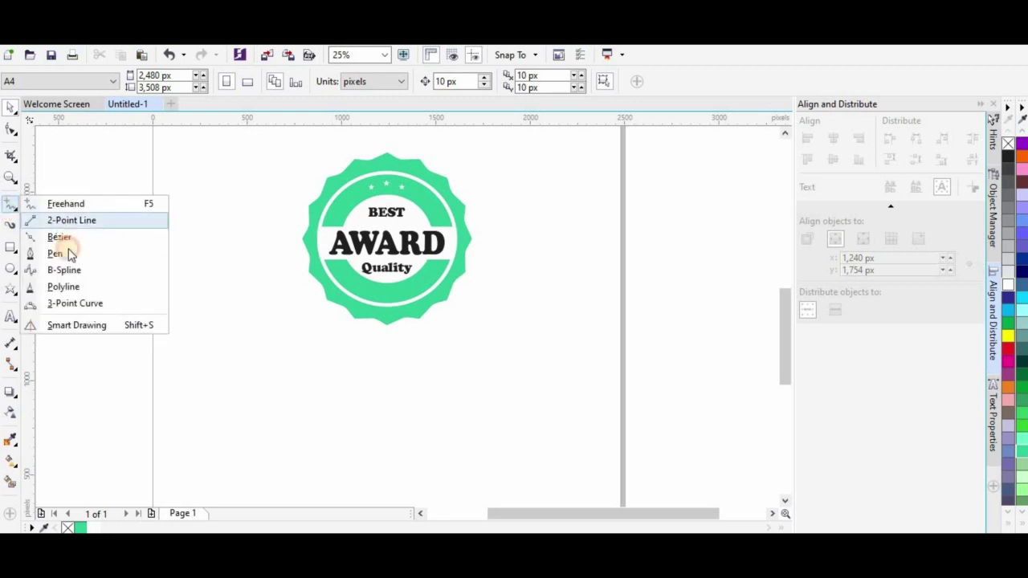
click(68, 254)
click(358, 316)
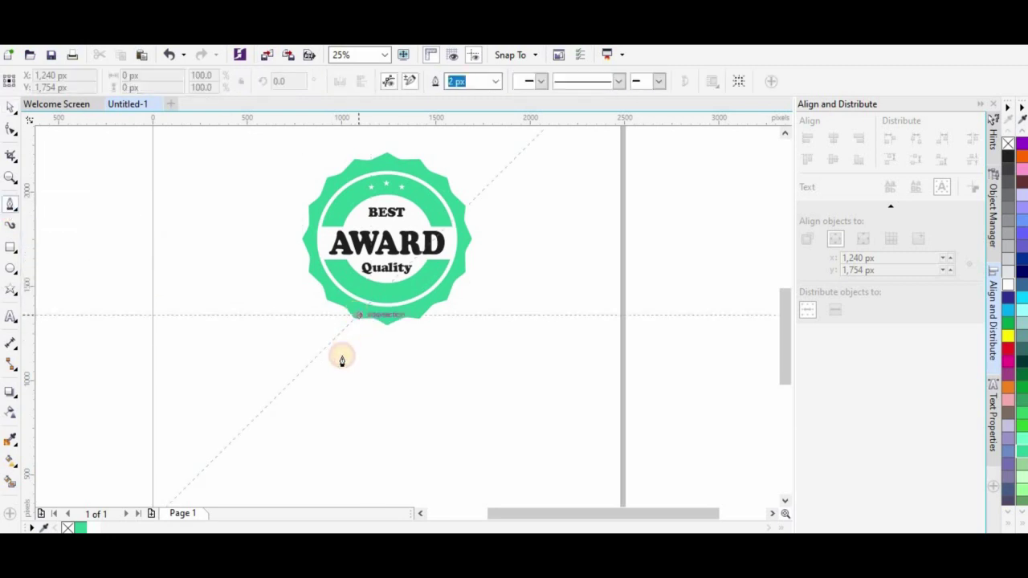
double_click(317, 426)
click(340, 416)
click(352, 435)
click(387, 317)
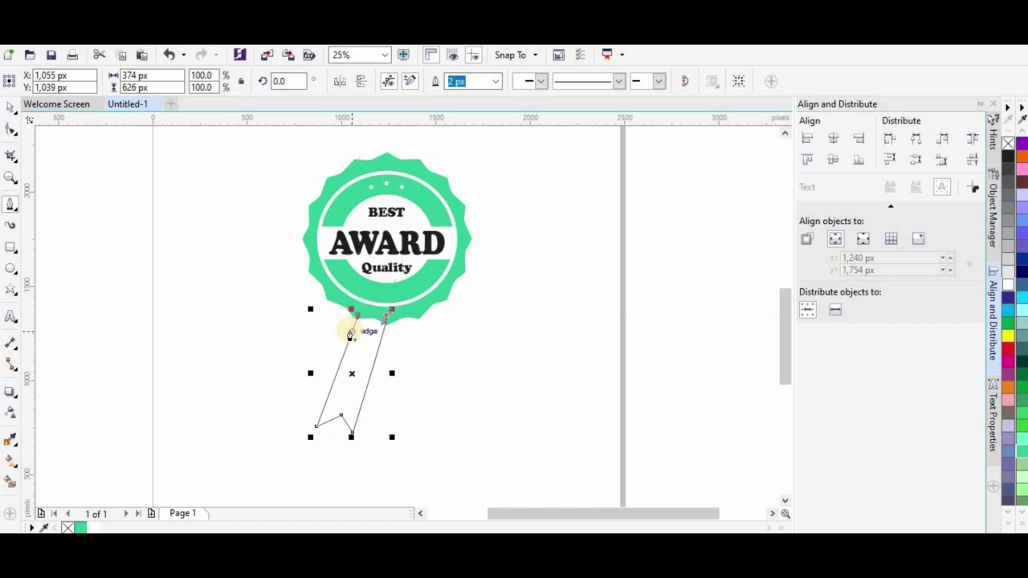
click(357, 318)
click(10, 108)
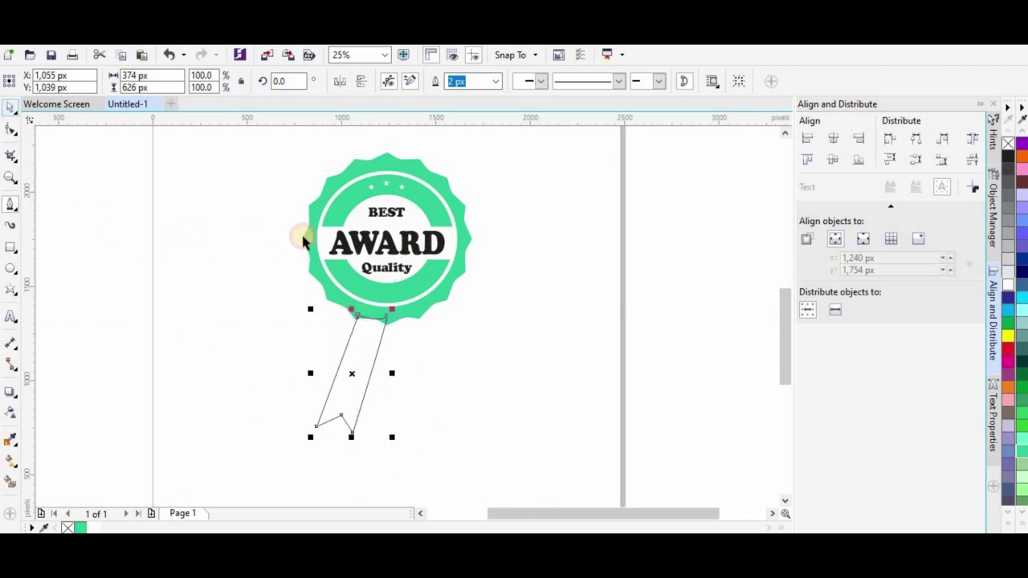
Straighten the ribbon's curved top edge by adjusting the curve handles at its two upper nodes
scroll(360, 320, up, 3)
click(10, 128)
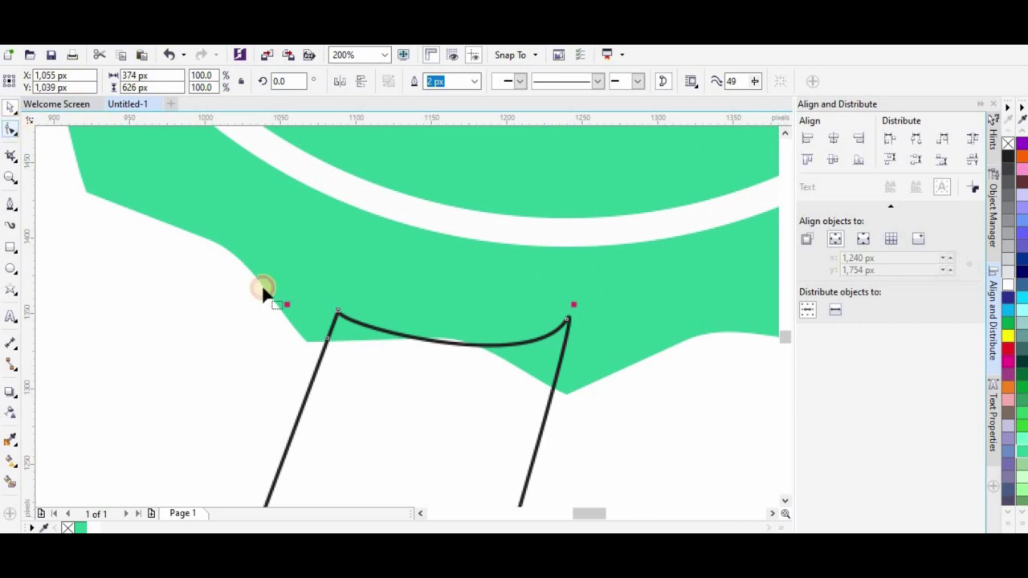
click(567, 321)
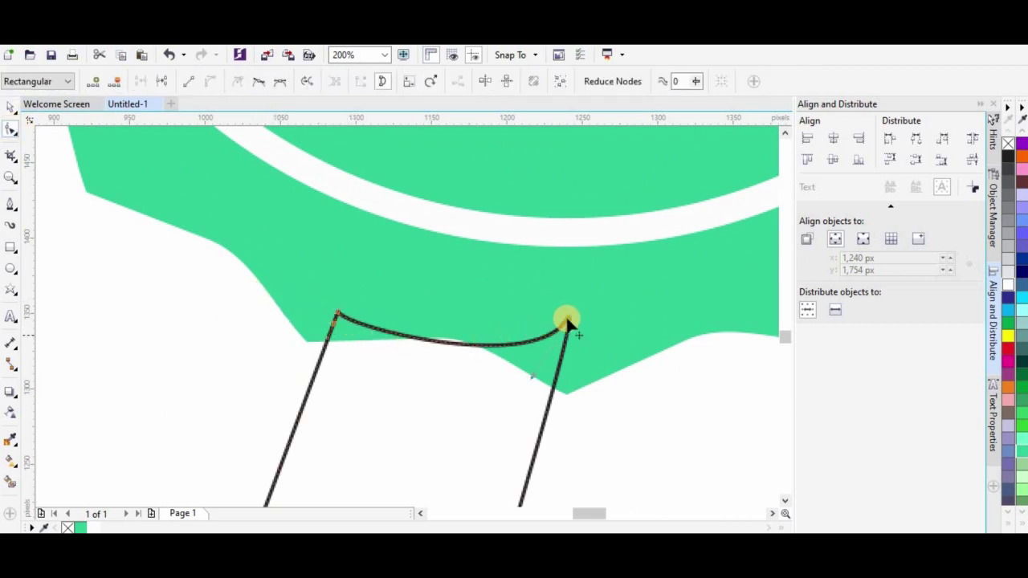
drag(559, 336, 564, 326)
scroll(598, 337, up, 2)
drag(543, 292, 536, 316)
scroll(271, 408, down, 2)
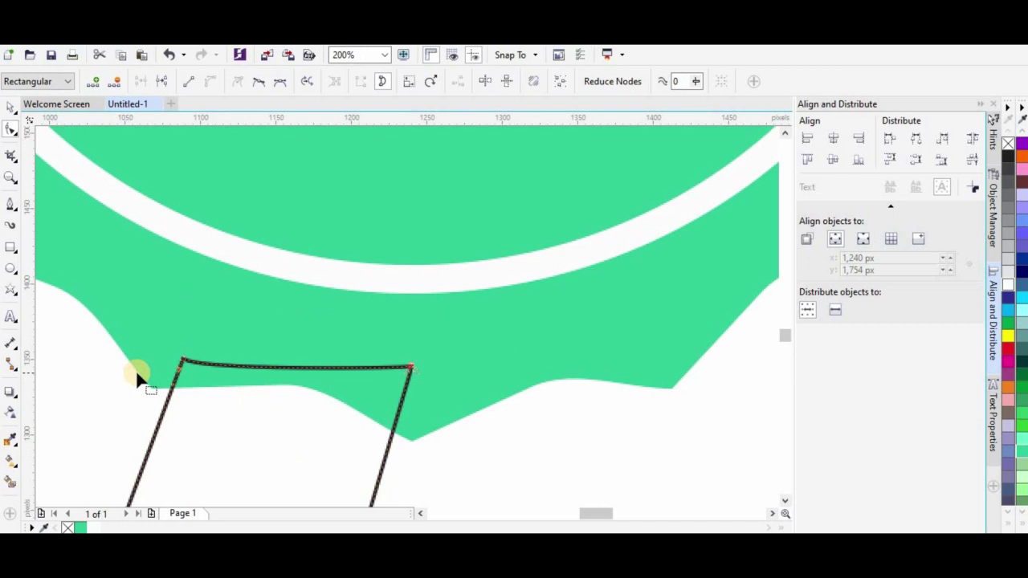
scroll(136, 370, up, 2)
click(230, 346)
mouse_move(230, 341)
mouse_down()
mouse_move(230, 328)
mouse_move(241, 327)
mouse_up()
scroll(220, 363, down, 1)
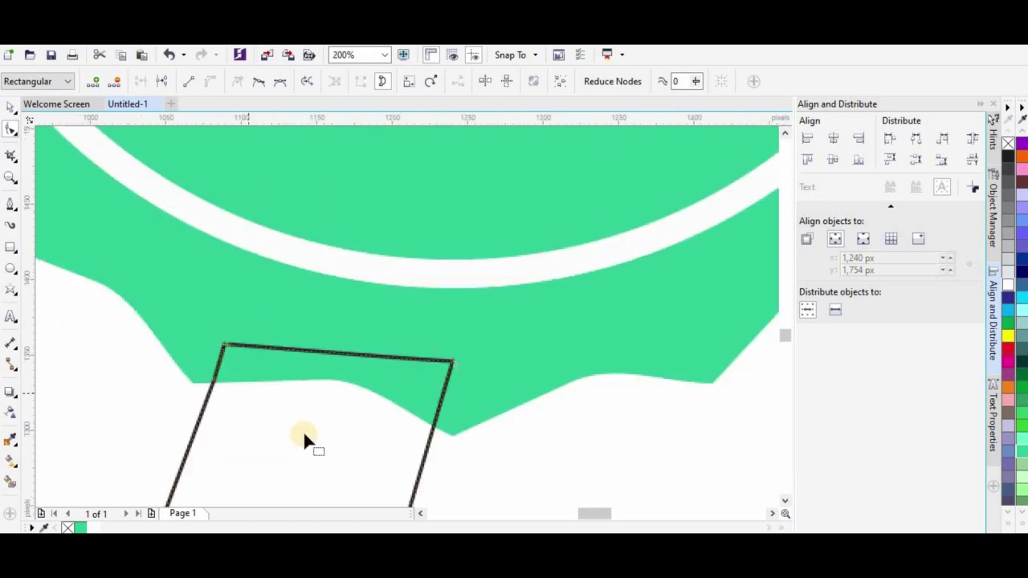
drag(591, 515, 583, 515)
scroll(538, 476, down, 2)
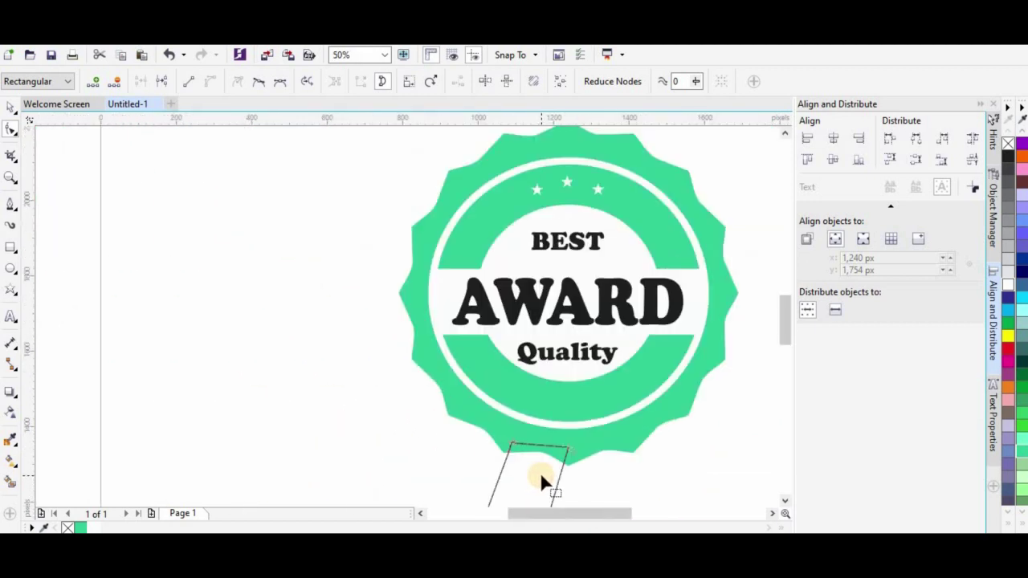
scroll(539, 475, up, 3)
click(298, 211)
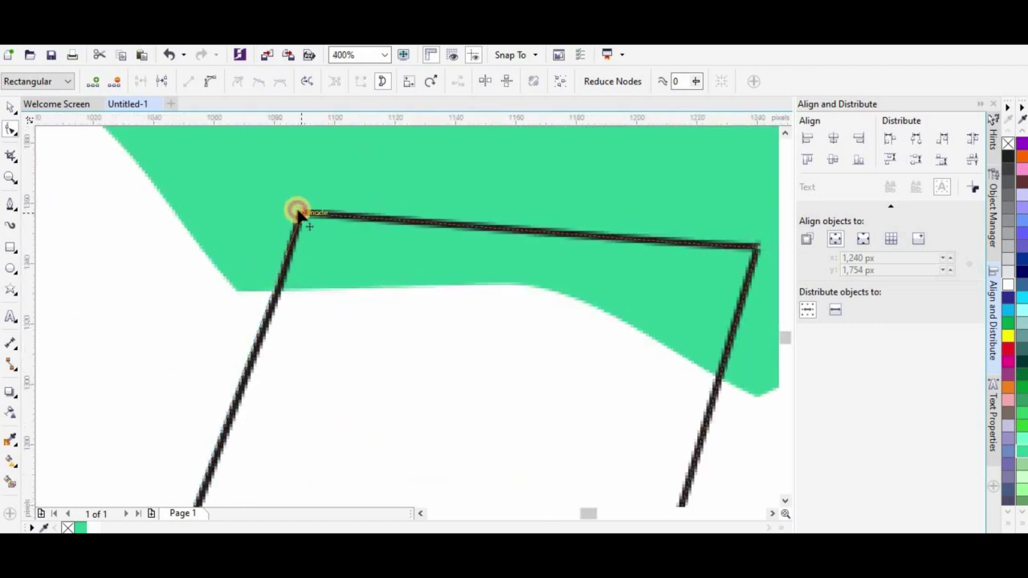
Deepen the V-shaped notch at the ribbon's lower end and fine-tune its two tips
scroll(307, 286, down, 2)
scroll(285, 413, down, 2)
scroll(285, 412, up, 2)
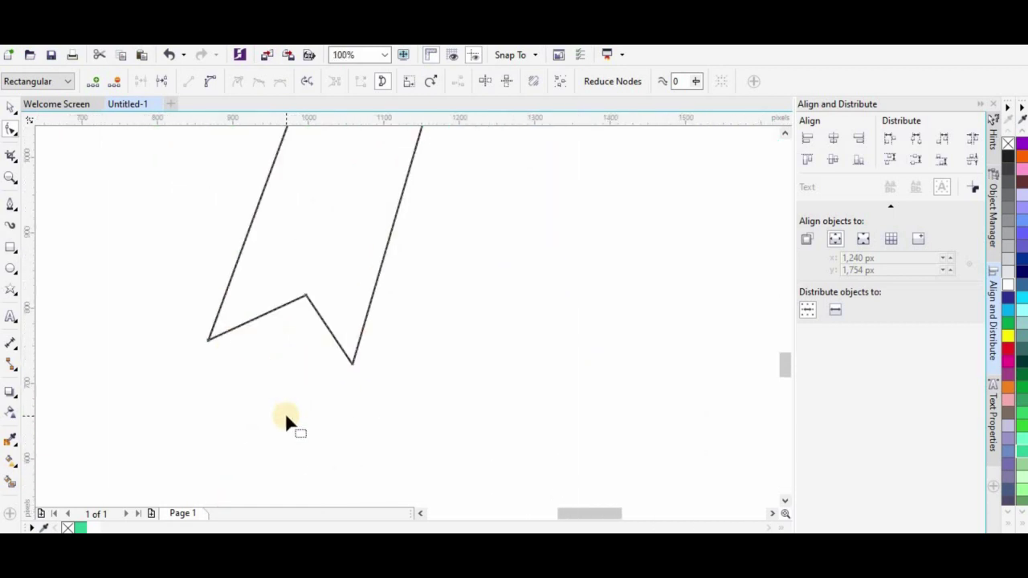
drag(305, 297, 305, 280)
click(352, 365)
click(206, 338)
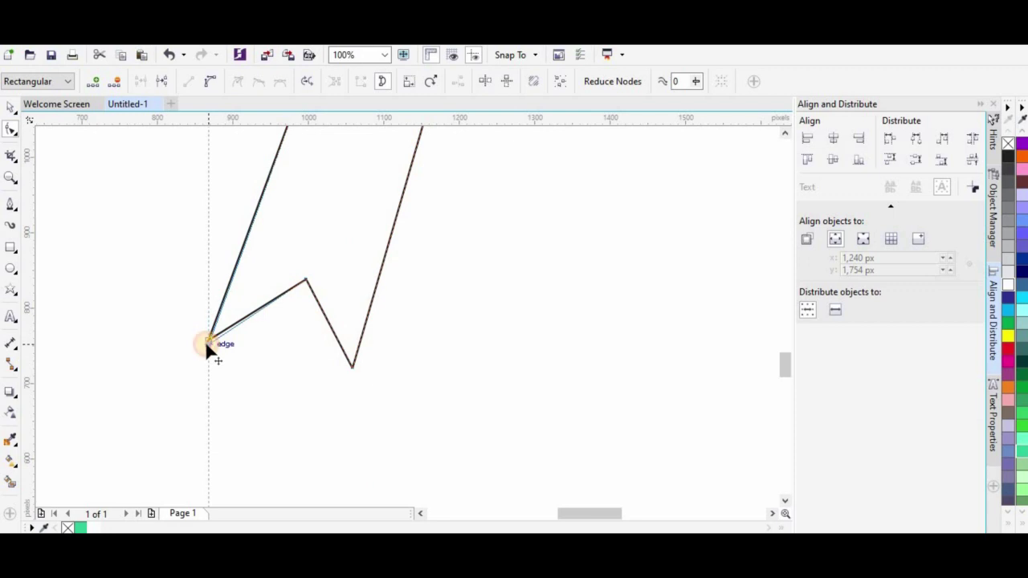
scroll(277, 378, down, 2)
Fill the ribbon with dark gray and set its outline width to None
click(10, 107)
click(329, 269)
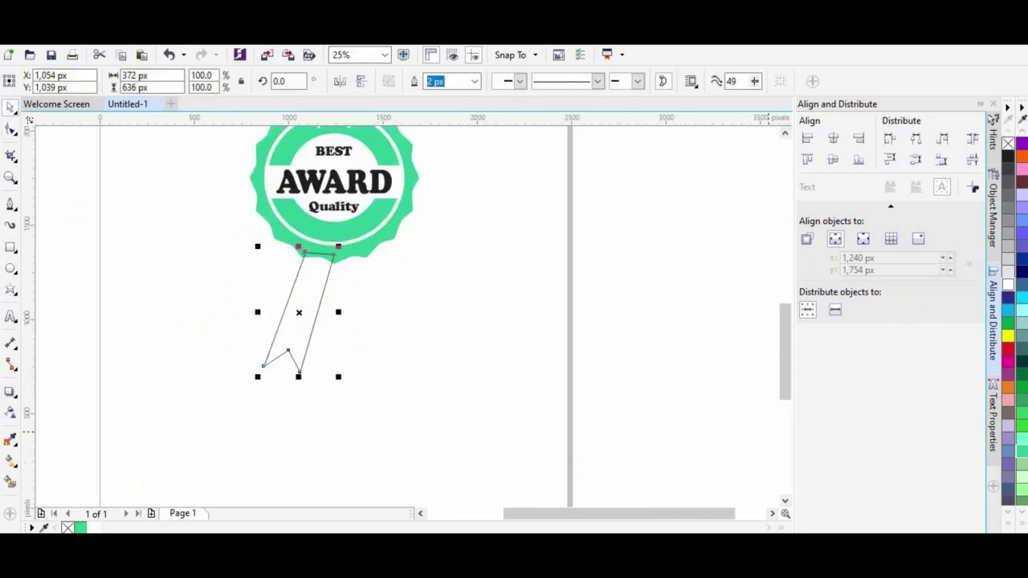
click(1008, 183)
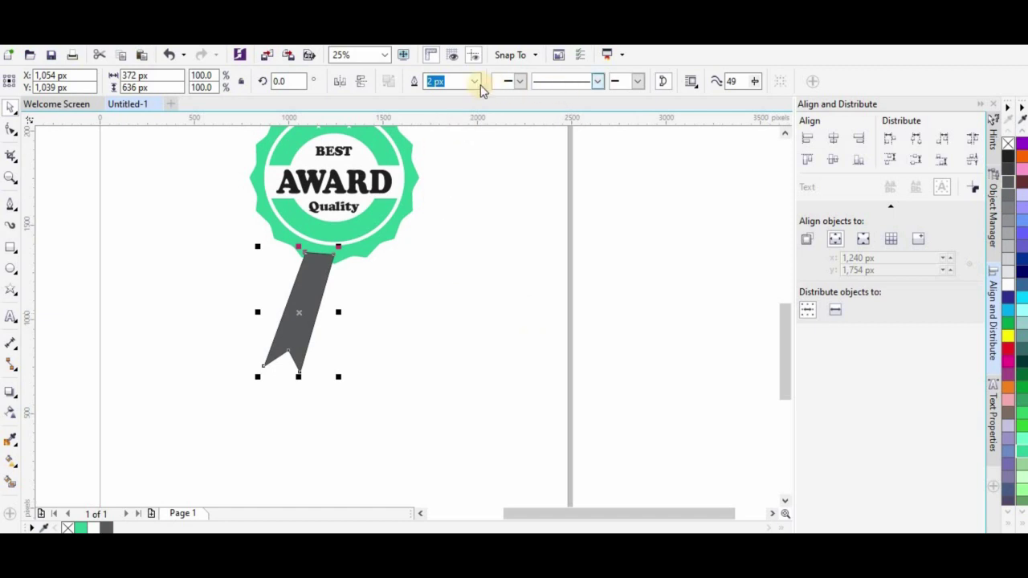
click(474, 83)
click(440, 98)
click(406, 345)
click(313, 295)
drag(311, 295, 313, 292)
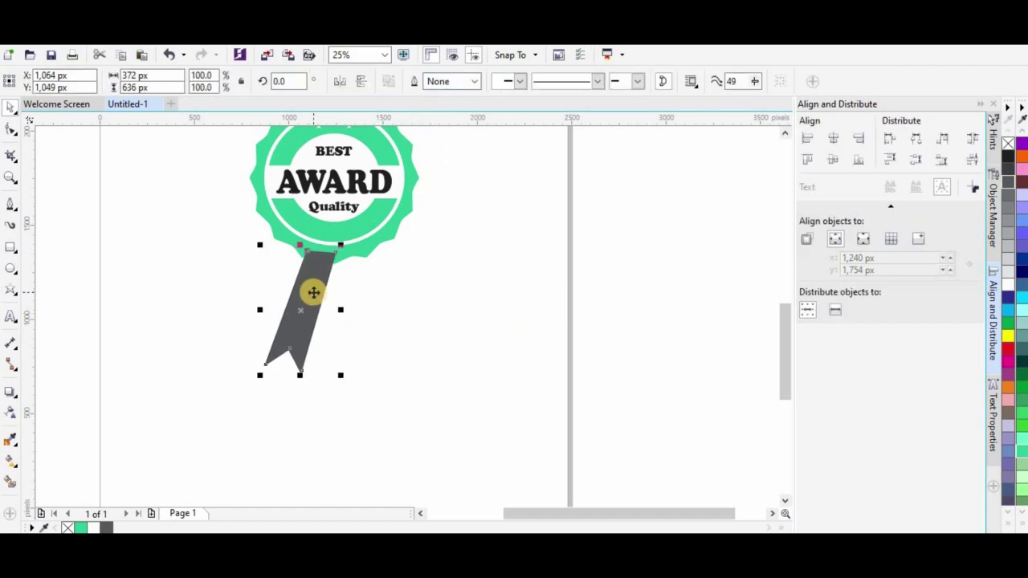
mouse_move(305, 310)
mouse_down()
mouse_move(304, 282)
mouse_move(318, 323)
mouse_move(298, 305)
mouse_move(301, 316)
mouse_up()
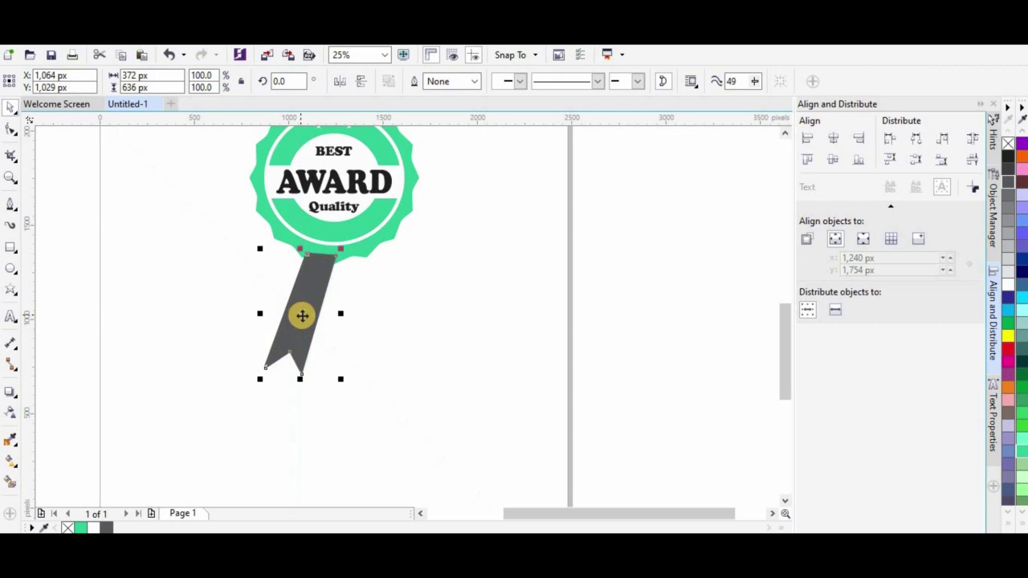
key(ctrl+z)
Duplicate the ribbon, rotate the copy to about 38 degrees and place it as a second tail on the badge's right side
drag(301, 309, 321, 251)
drag(342, 379, 390, 378)
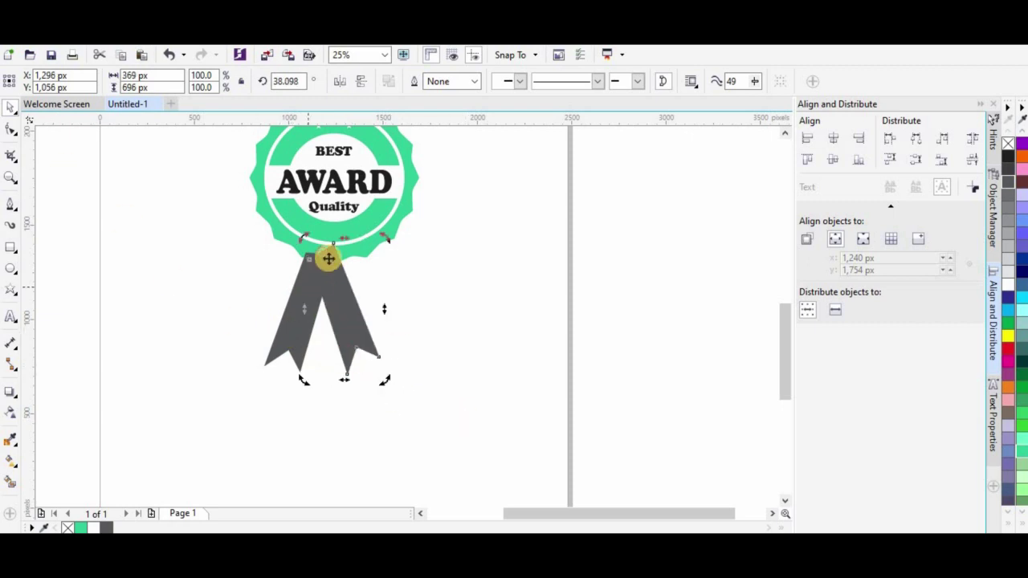
click(479, 296)
click(346, 319)
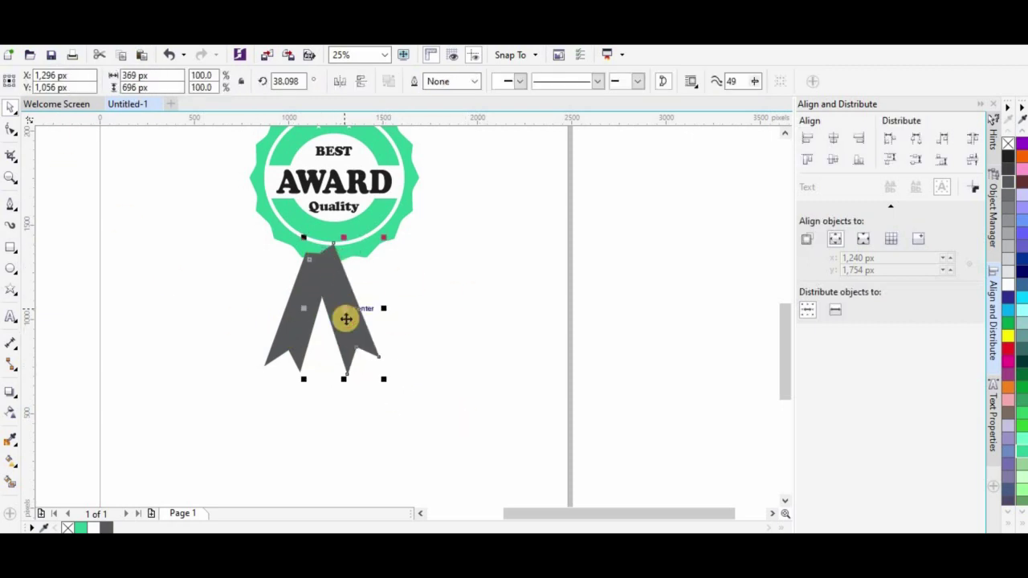
drag(354, 313, 368, 313)
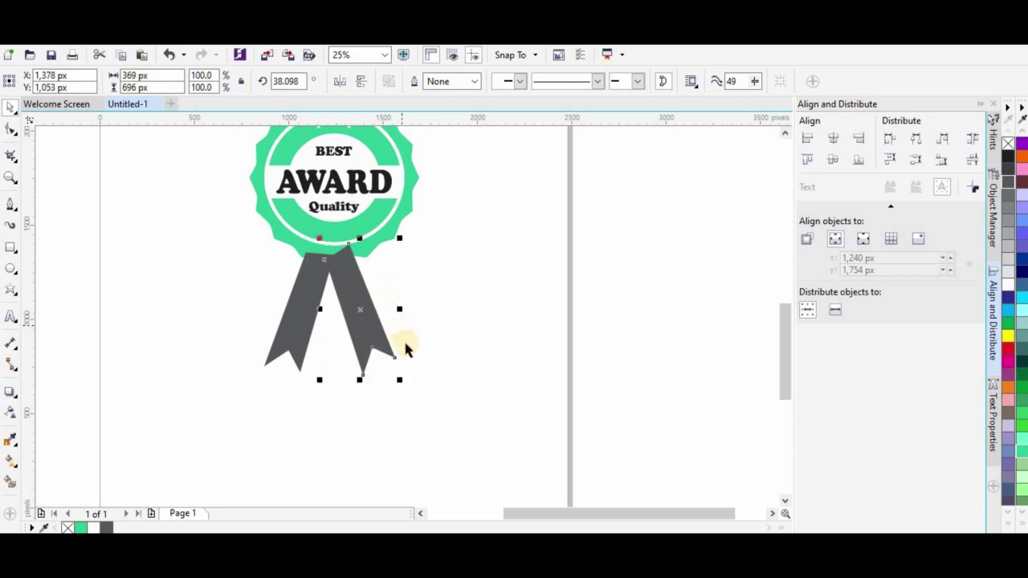
Rotate the right ribbon to about 31 degrees and shift it so its inner upper corner meets the left ribbon's
click(352, 308)
drag(404, 377, 382, 392)
drag(353, 321, 356, 321)
scroll(340, 272, up, 3)
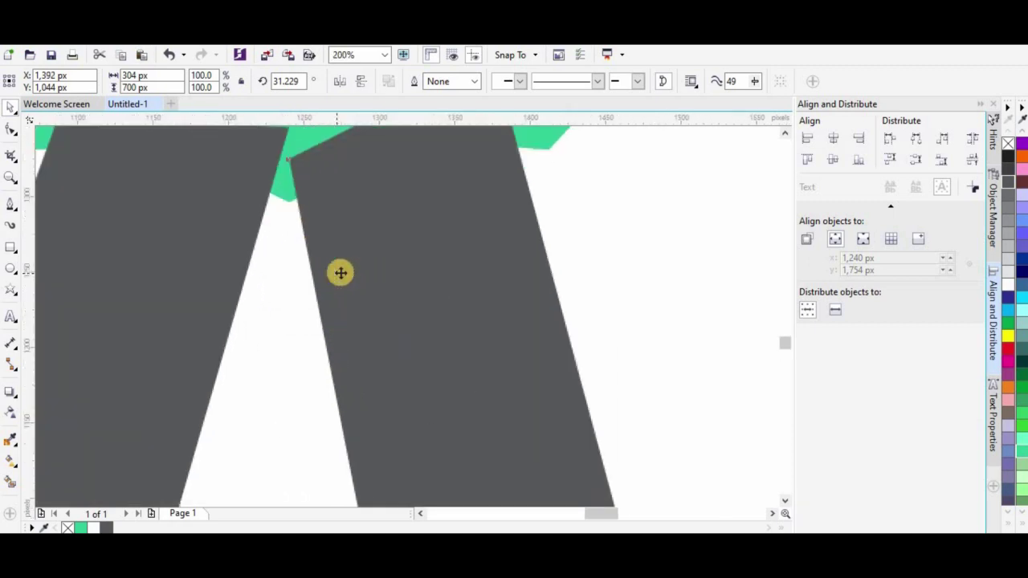
scroll(340, 272, down, 2)
drag(431, 429, 426, 414)
click(423, 167)
click(585, 239)
Lower the right ribbon's outer upper corner node so its top edge mirrors the left ribbon's
click(400, 217)
click(11, 131)
drag(417, 151, 421, 180)
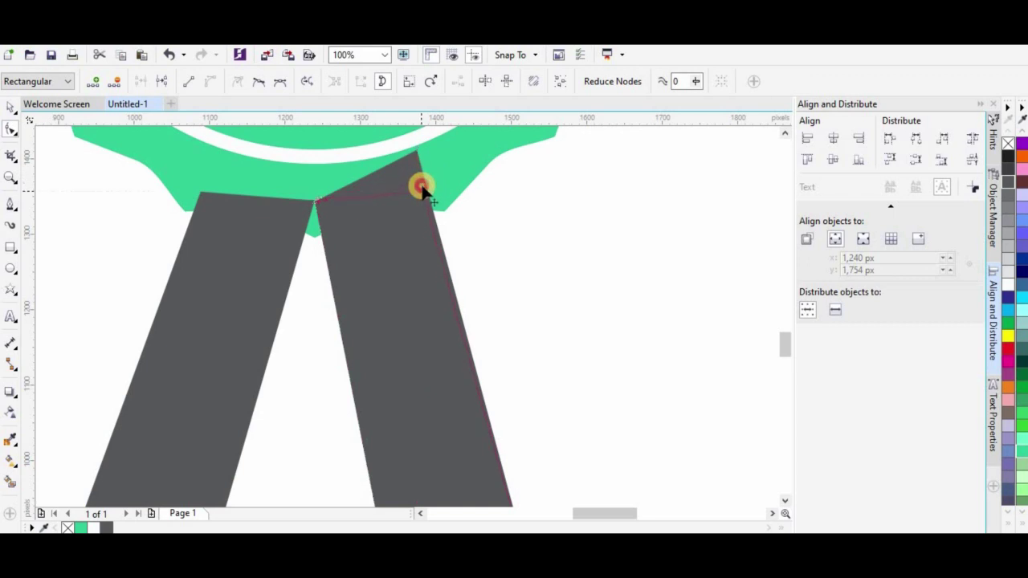
drag(421, 186, 423, 190)
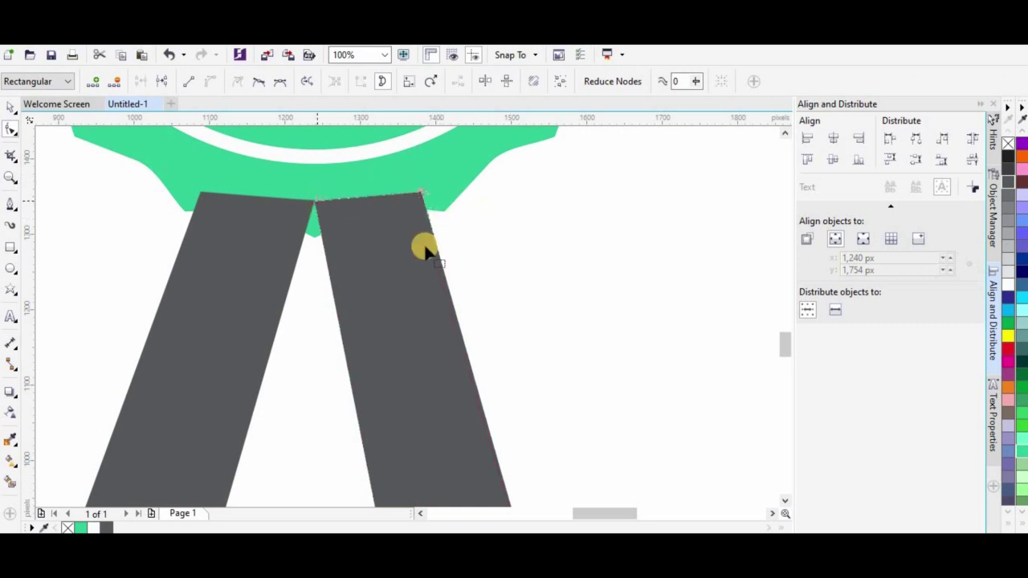
scroll(423, 278, down, 1)
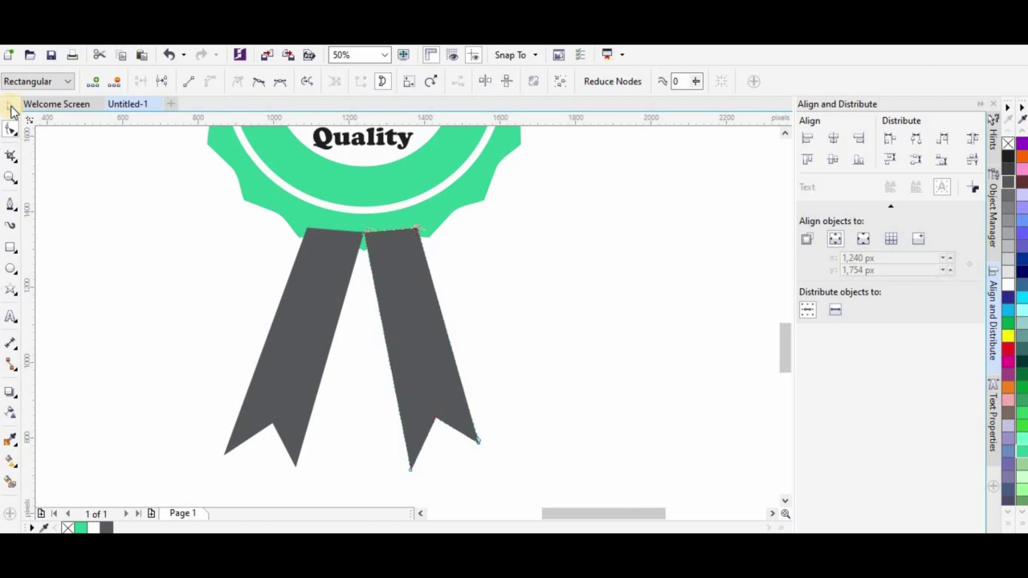
Place a horizontal guideline at 755 px through the left ribbon's outer tip and move the right ribbon's outer tip down and outward onto it
click(11, 110)
drag(247, 233, 254, 455)
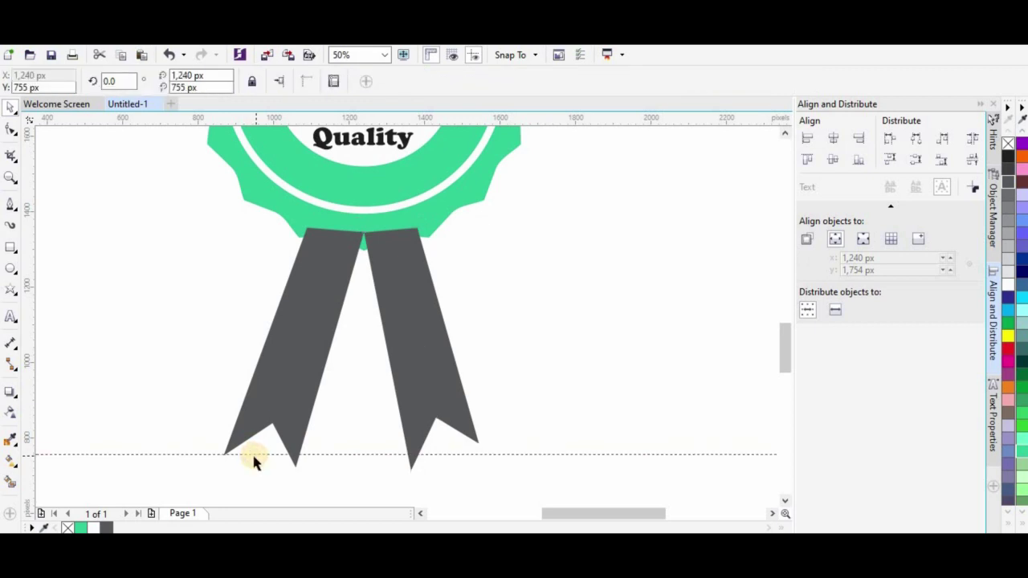
click(11, 131)
click(477, 444)
drag(479, 447, 489, 454)
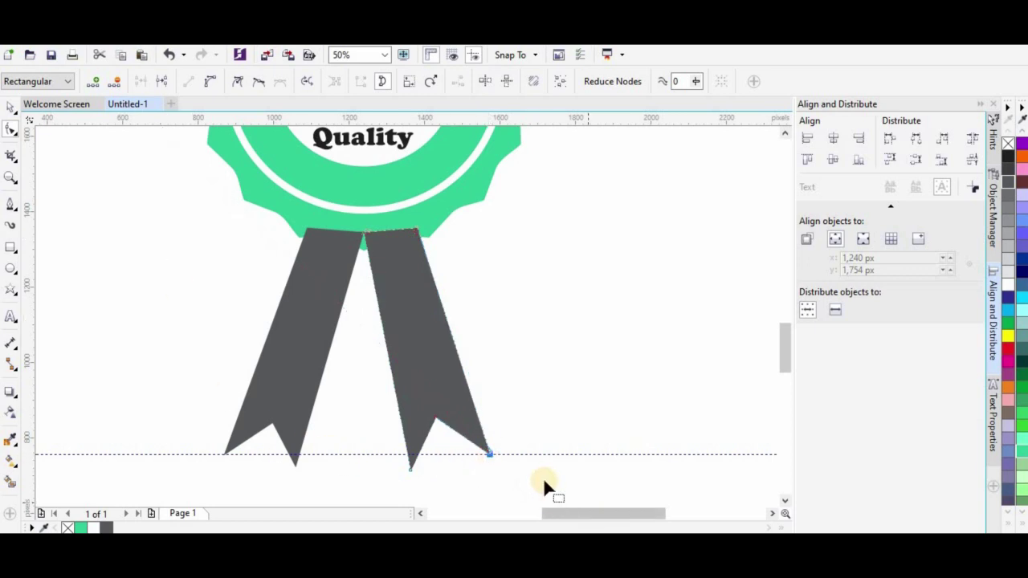
Move the outer lower tips of both ribbons slightly further outward along the guideline to widen their ends evenly
click(224, 451)
drag(225, 449, 217, 455)
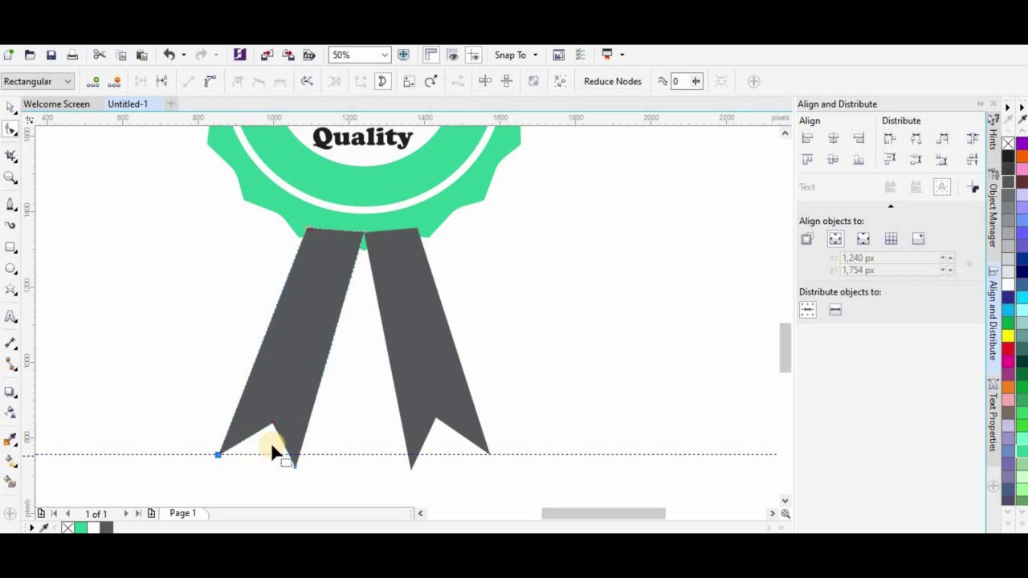
drag(216, 454, 211, 455)
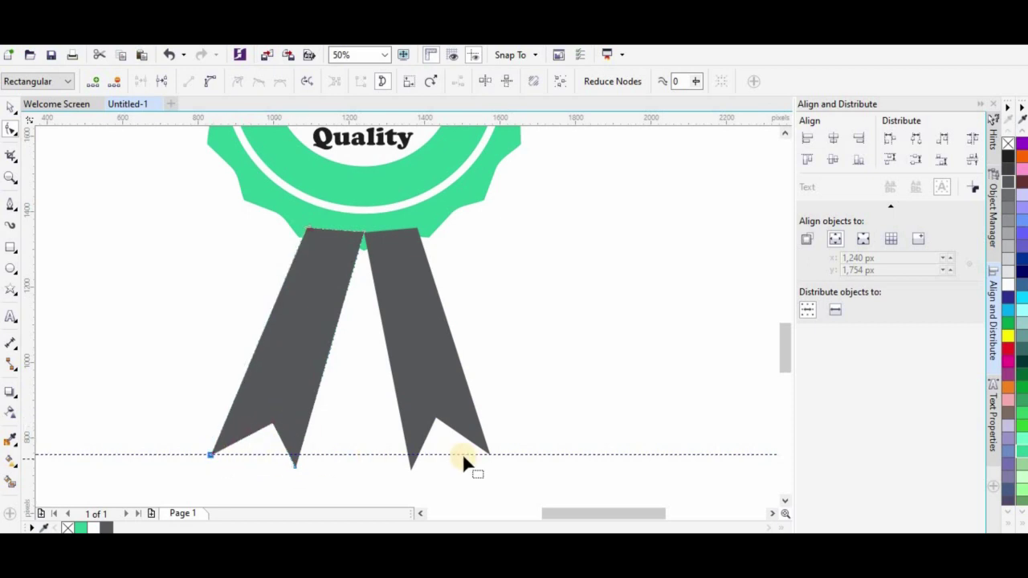
click(487, 451)
drag(488, 451, 493, 456)
click(9, 108)
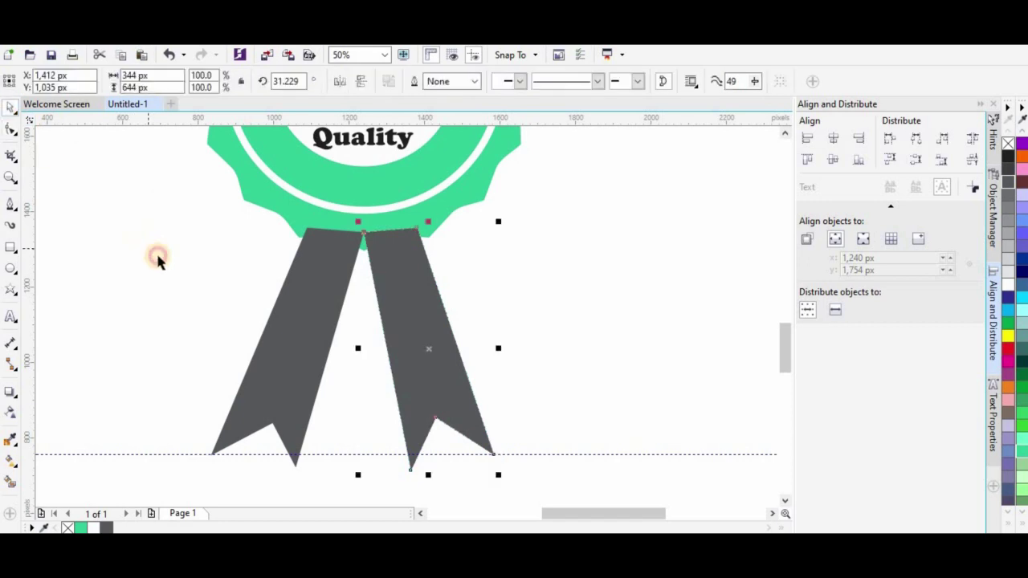
click(203, 308)
Send both dark gray ribbon tails to the back of the page so they sit behind the green badge
scroll(203, 308, down, 2)
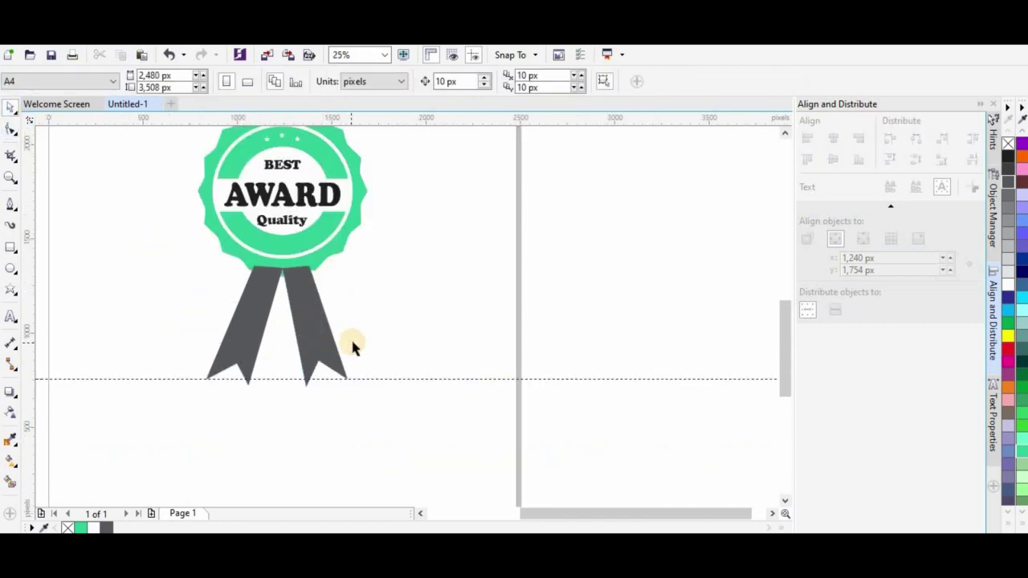
click(995, 206)
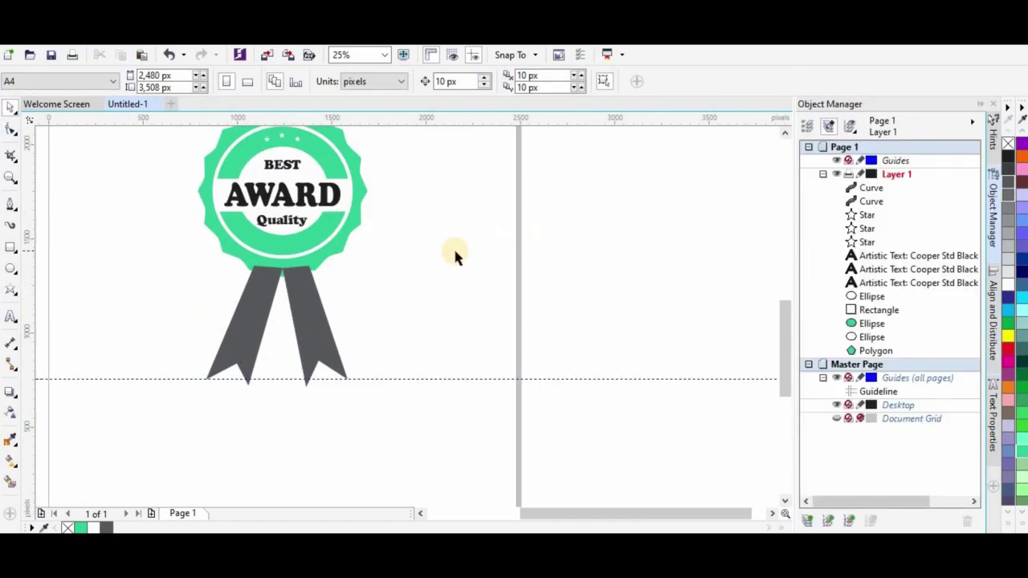
click(248, 320)
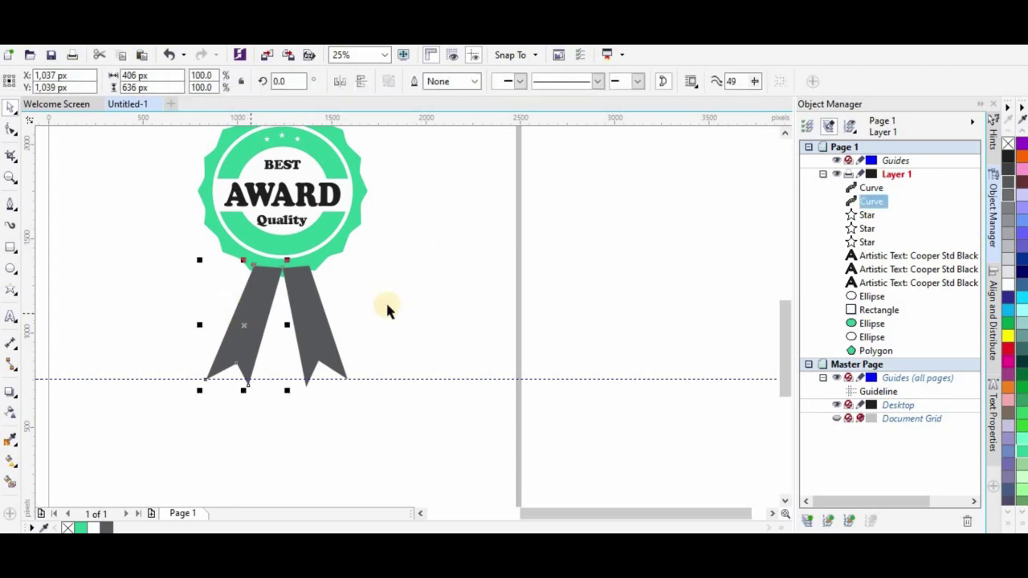
shift+click(880, 190)
right_click(298, 327)
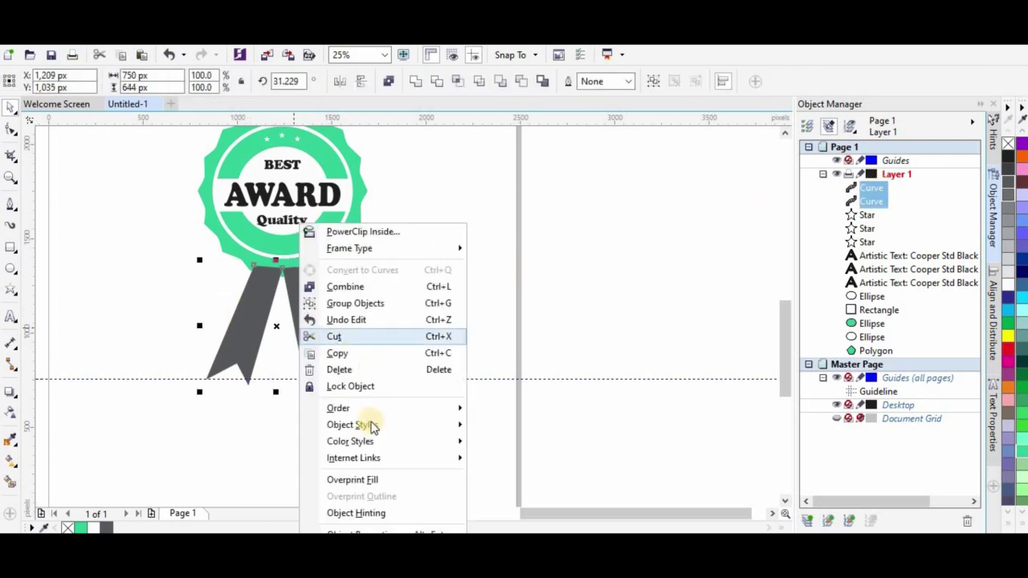
mouse_move(375, 412)
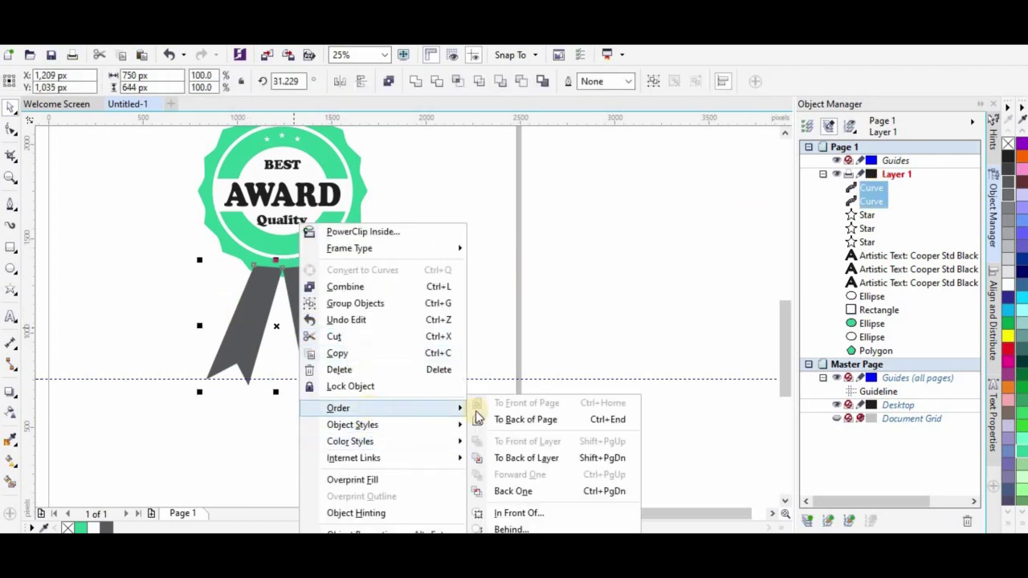
click(516, 420)
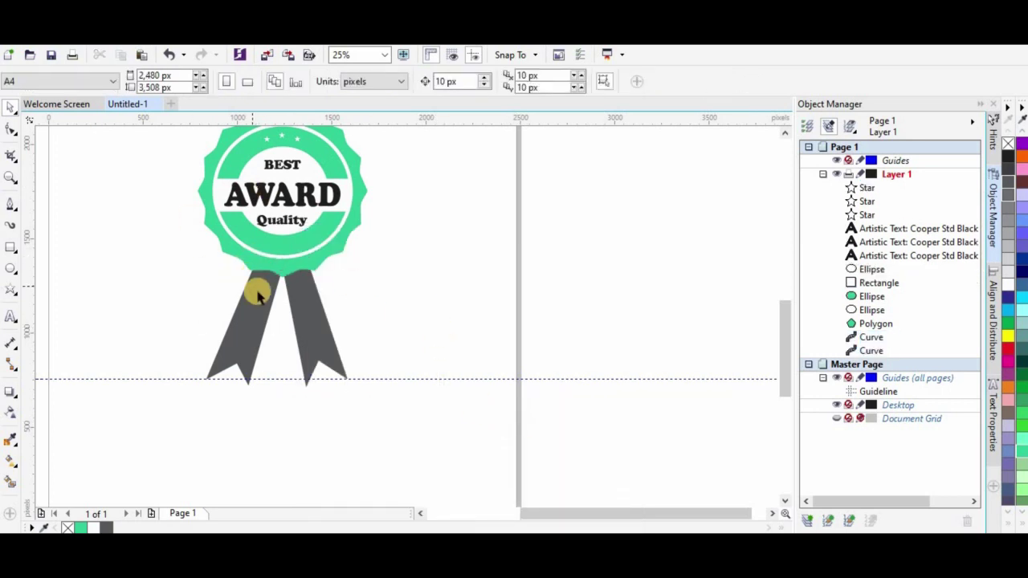
Nudge the left and right ribbons slightly inward so they meet at the center beneath the badge
click(294, 320)
drag(302, 325, 304, 324)
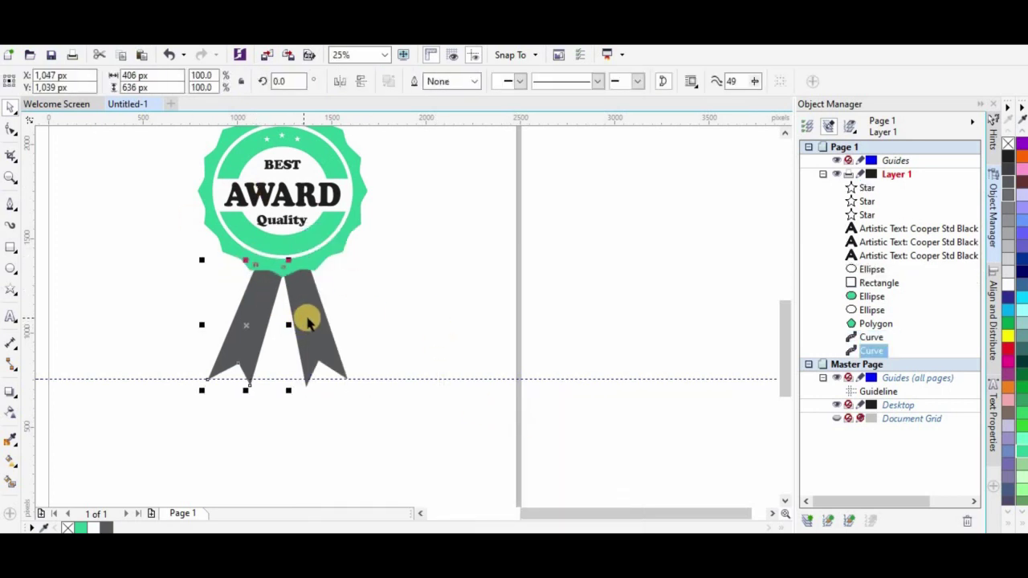
click(309, 322)
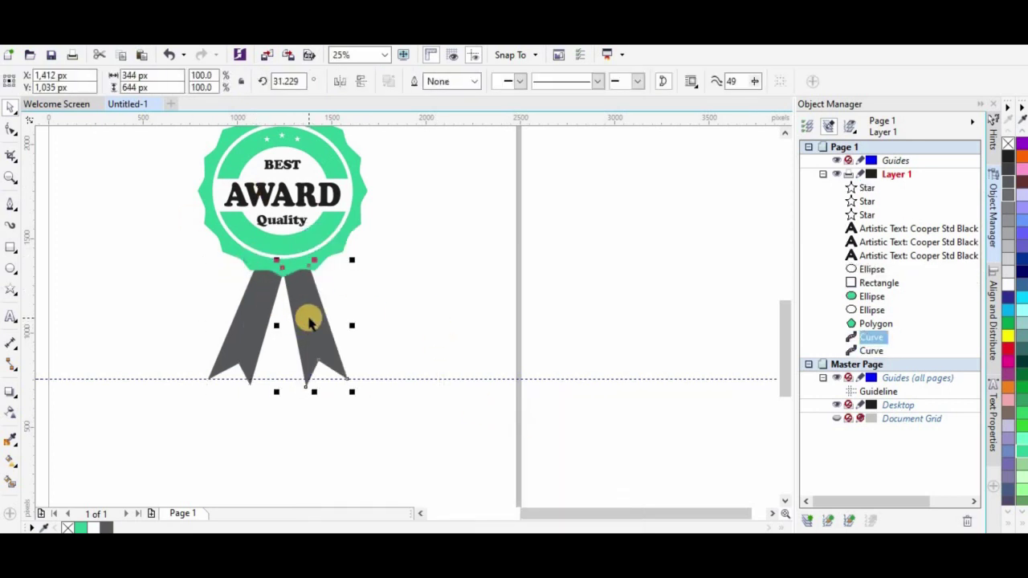
click(255, 312)
click(314, 323)
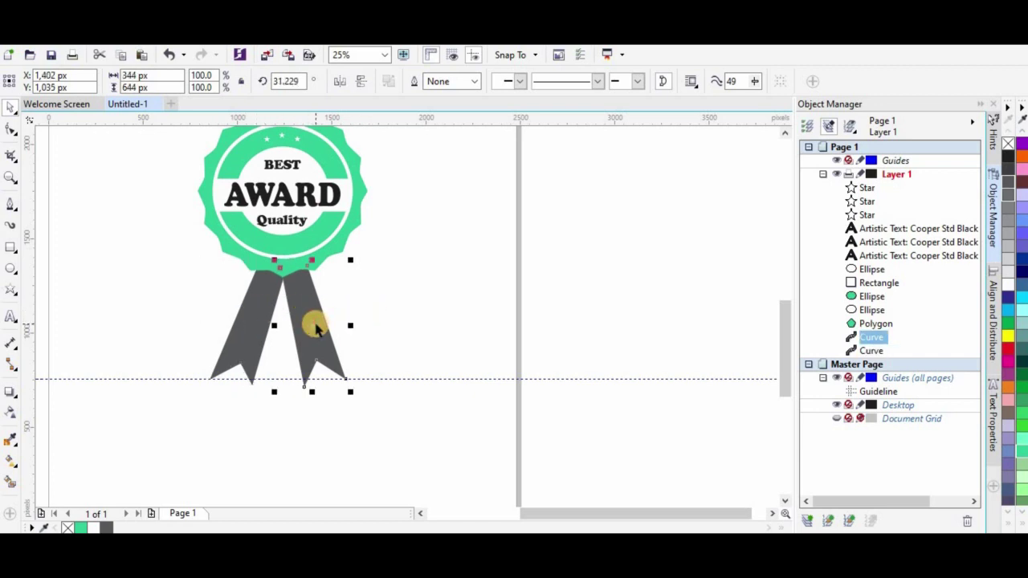
click(254, 313)
click(303, 317)
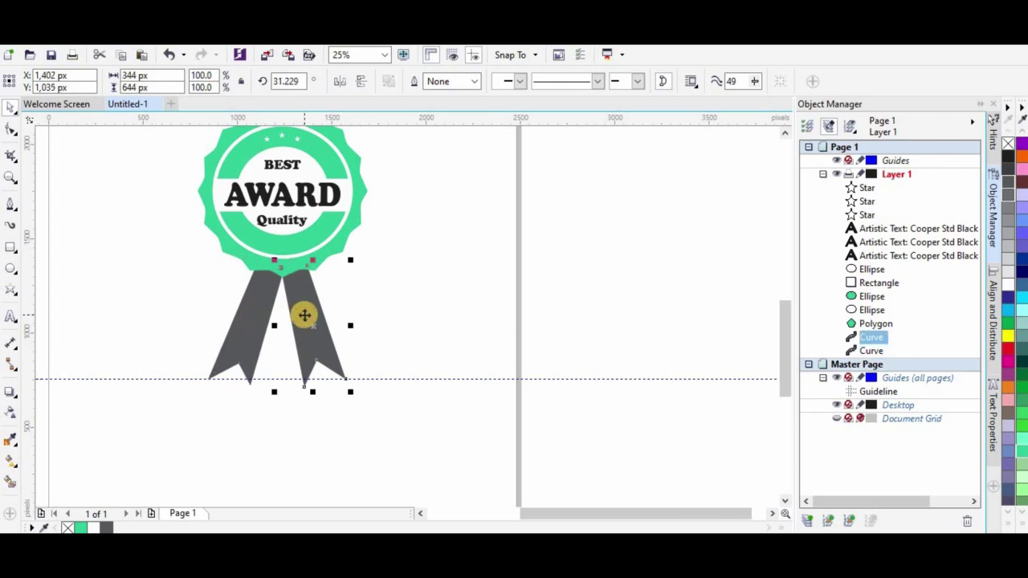
click(408, 314)
scroll(169, 302, down, 2)
scroll(168, 304, up, 2)
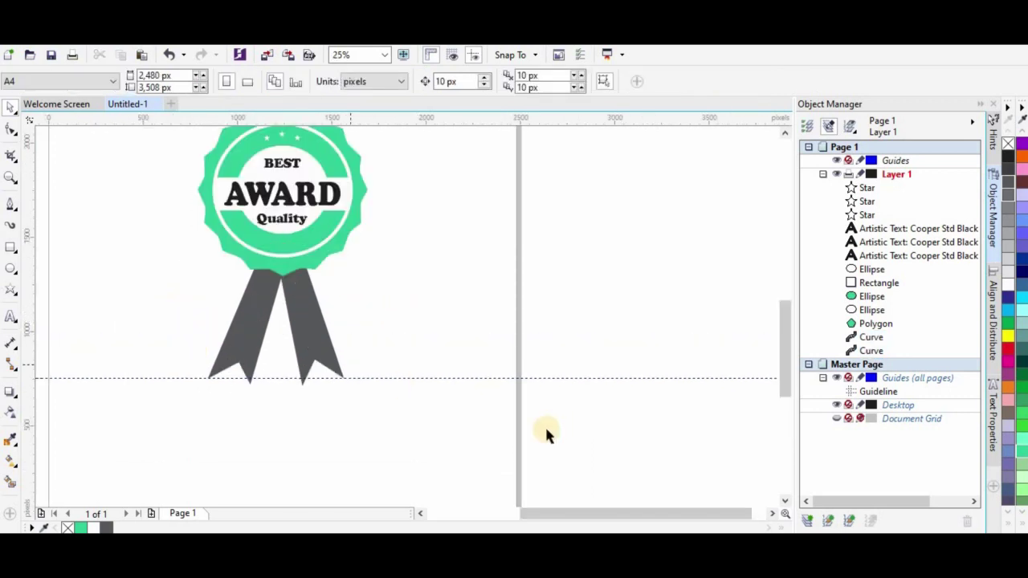
Remove the horizontal guideline at the ribbon tips from the page
drag(587, 513, 553, 514)
drag(781, 340, 781, 322)
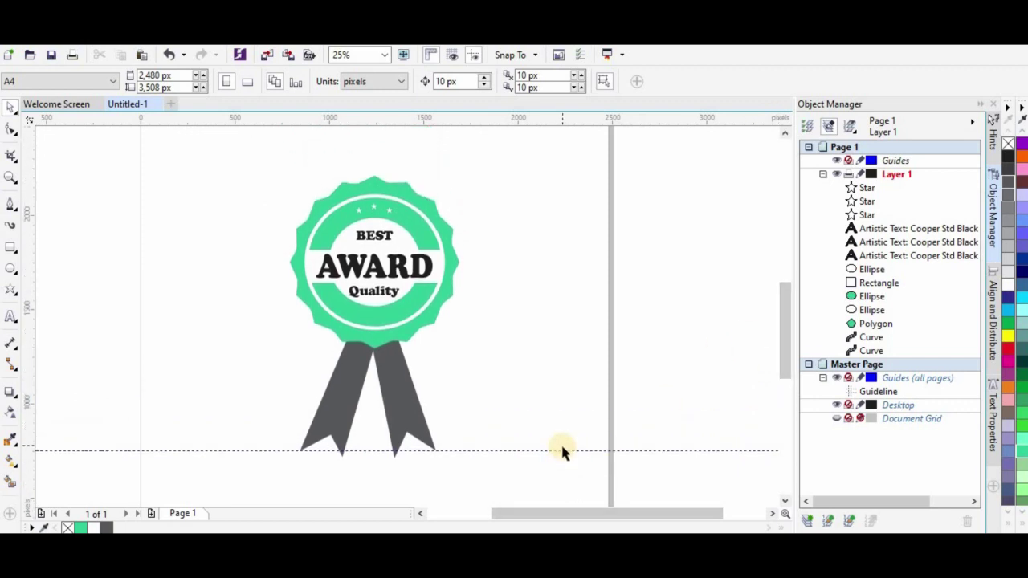
drag(562, 450, 380, 78)
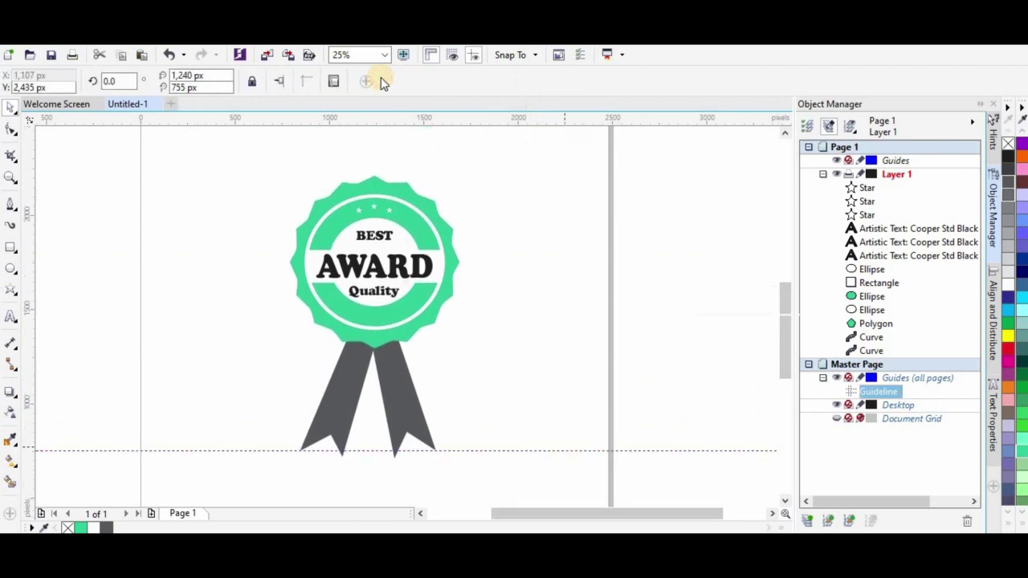
drag(573, 449, 529, 130)
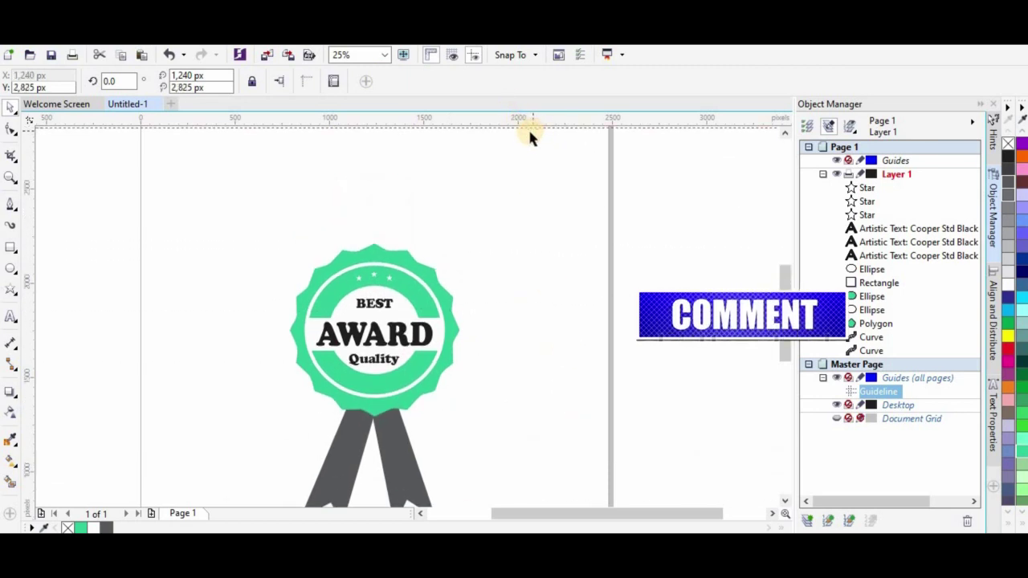
scroll(508, 149, down, 2)
drag(515, 143, 518, 123)
scroll(525, 192, up, 2)
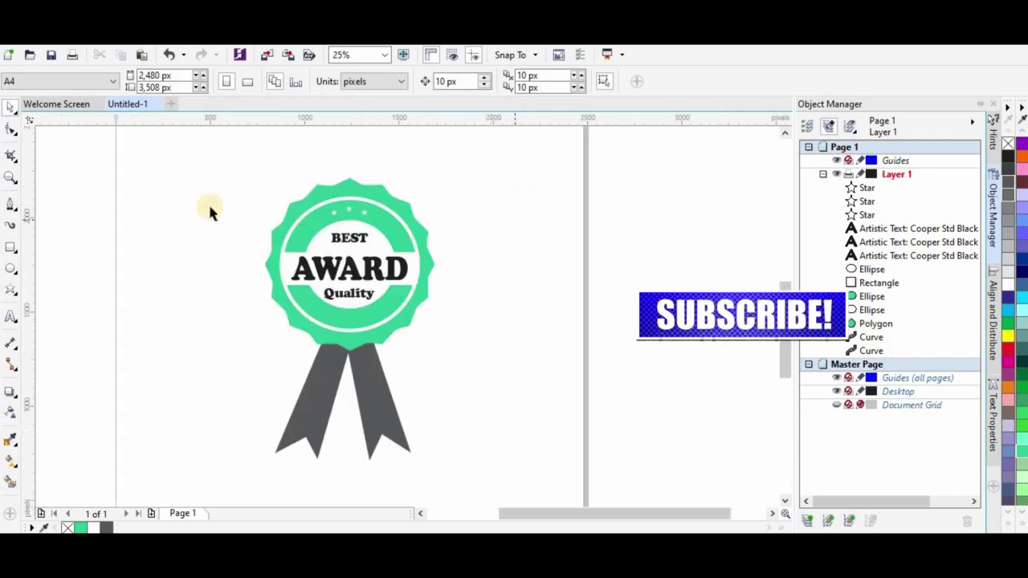